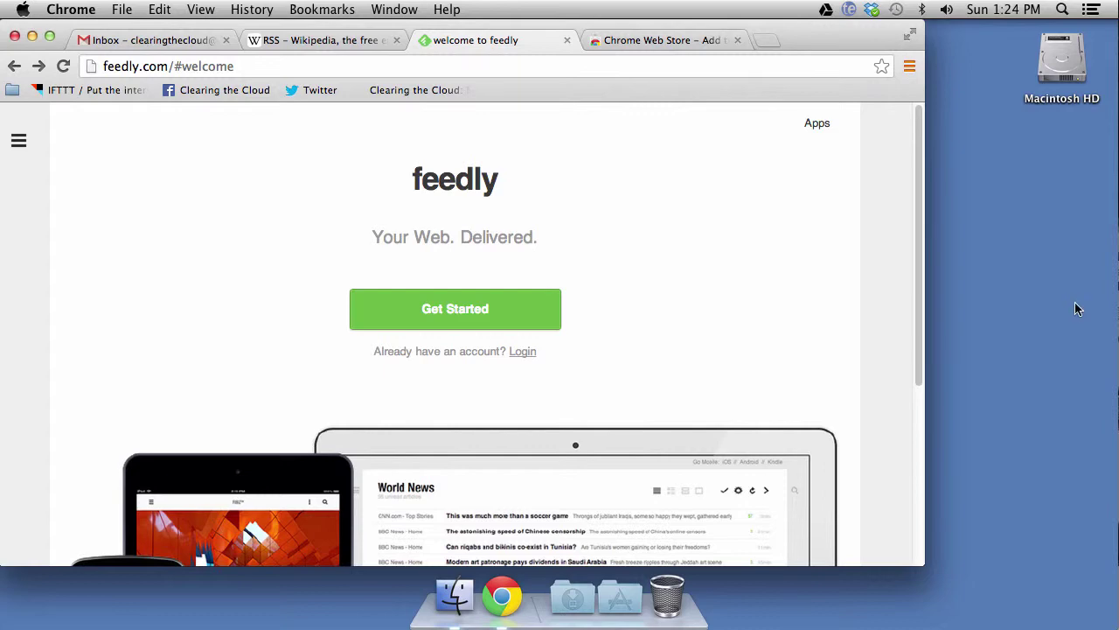
Switch to the Wikipedia RSS article and scroll through its introduction
{"action": "left_click", "coordinate": [316, 41]}
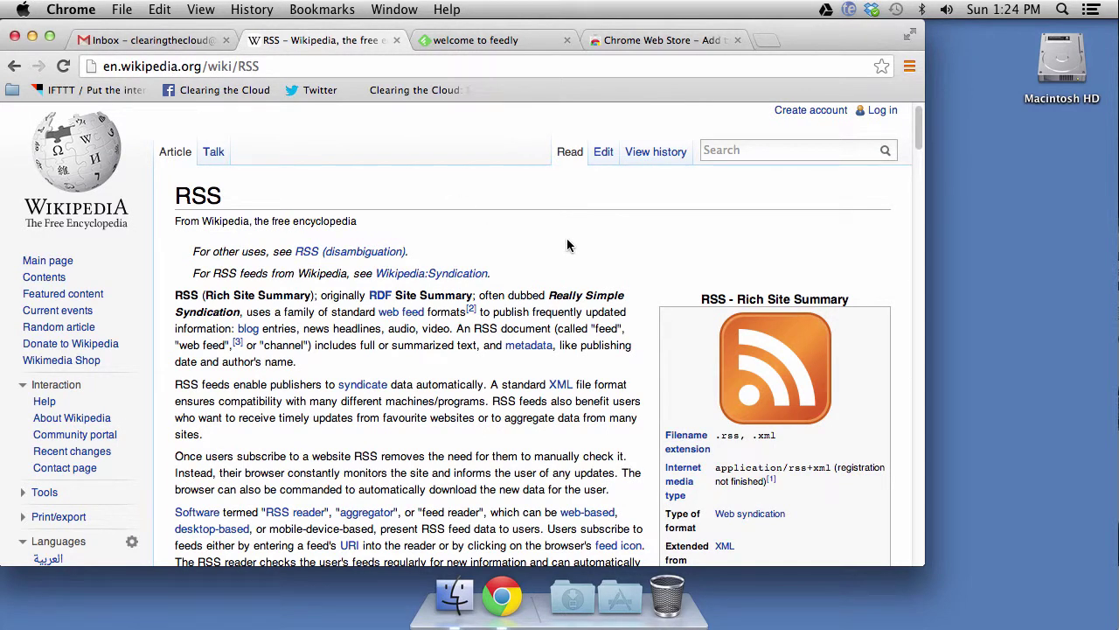
{"action": "scroll", "coordinate": [567, 240], "scroll_direction": "down", "scroll_amount": 1}
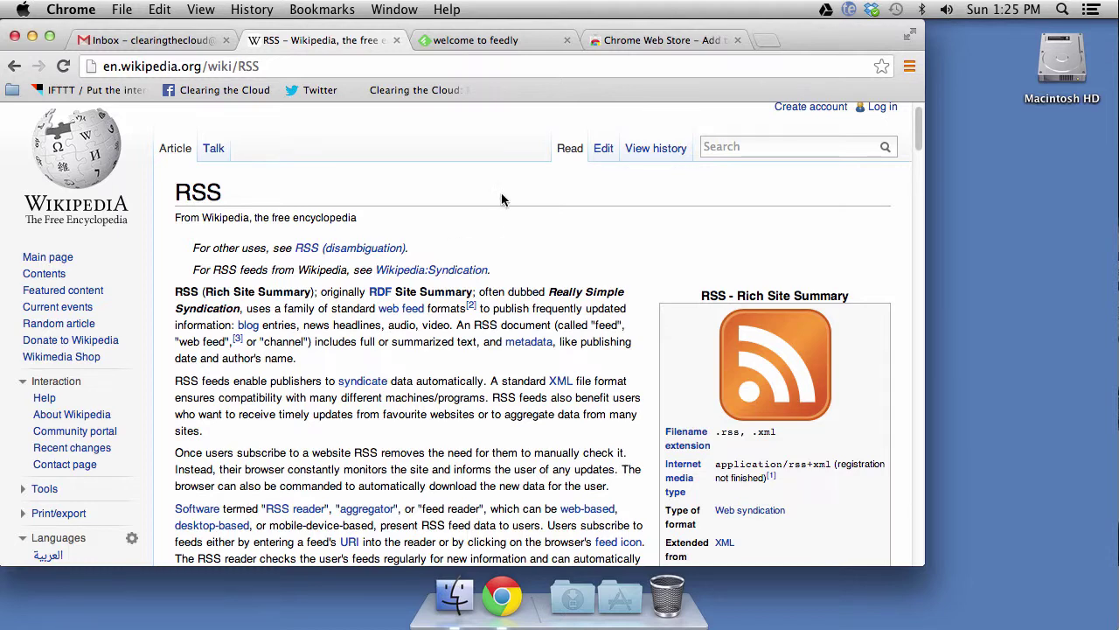
{"action": "left_click", "coordinate": [492, 40]}
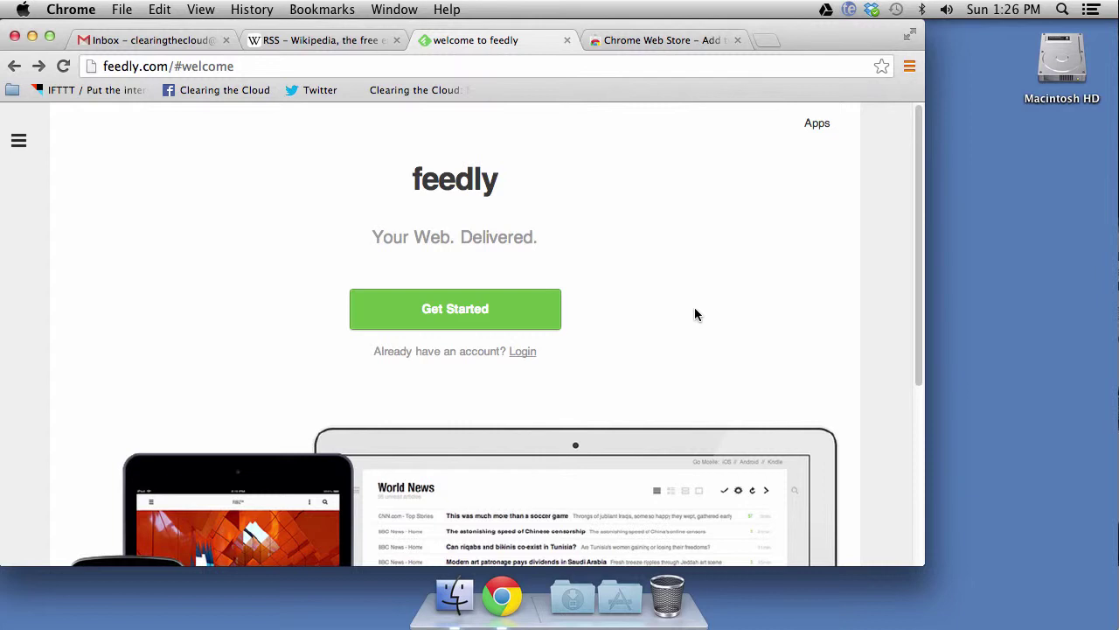
Start Feedly setup, search for 'lifehacker', and open the Lifehacker feed page
{"action": "left_click", "coordinate": [463, 311]}
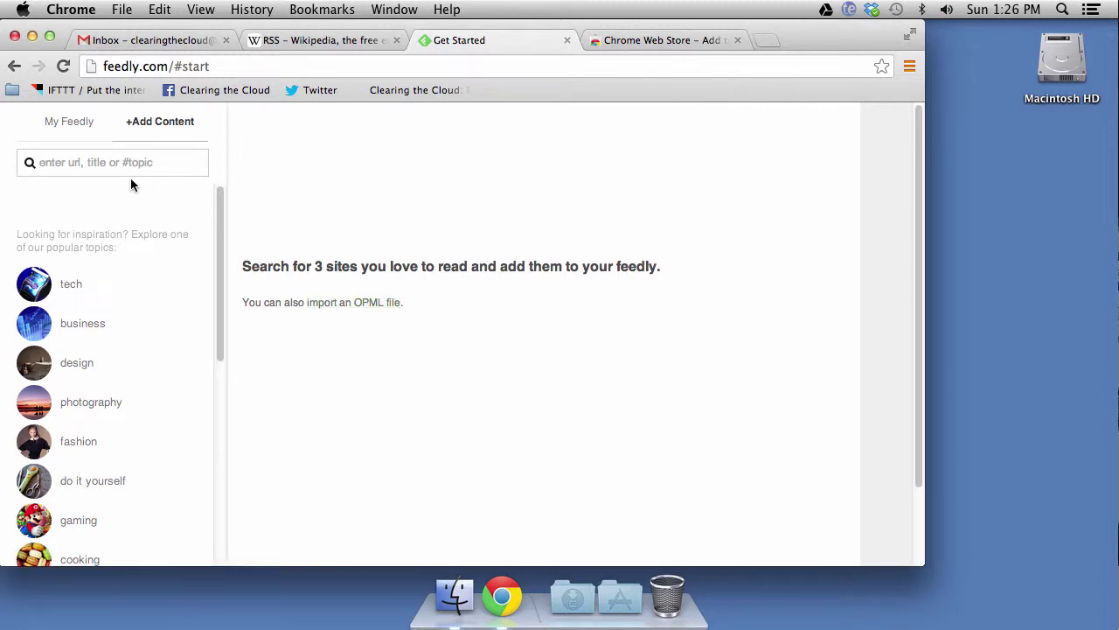
{"action": "type", "text": "li"}
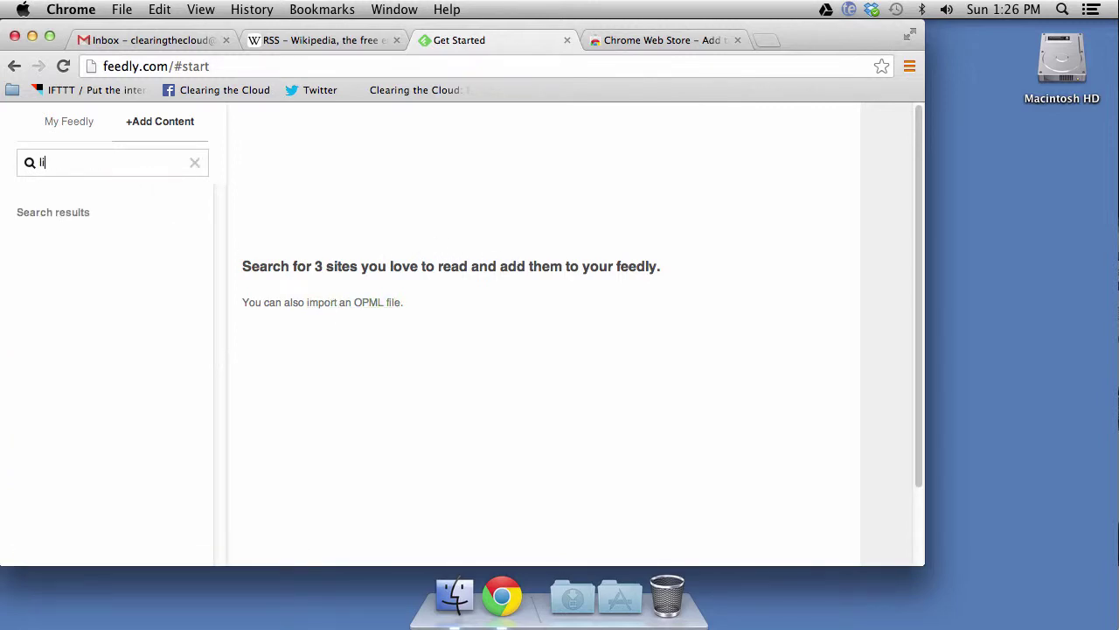
{"action": "type", "text": "fehacker"}
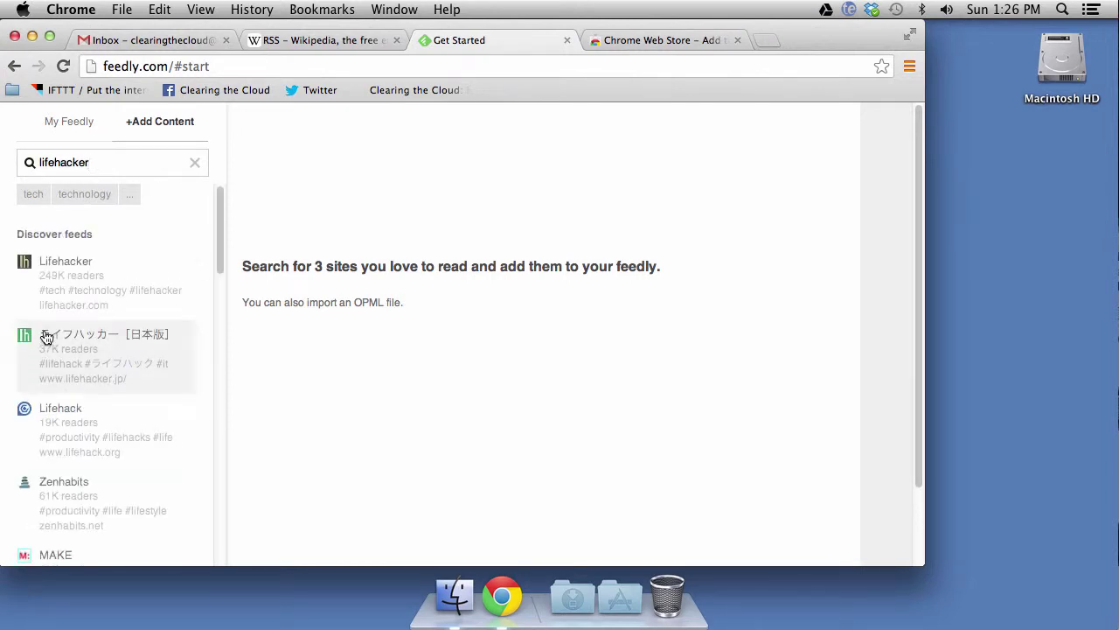
{"action": "left_click", "coordinate": [55, 270]}
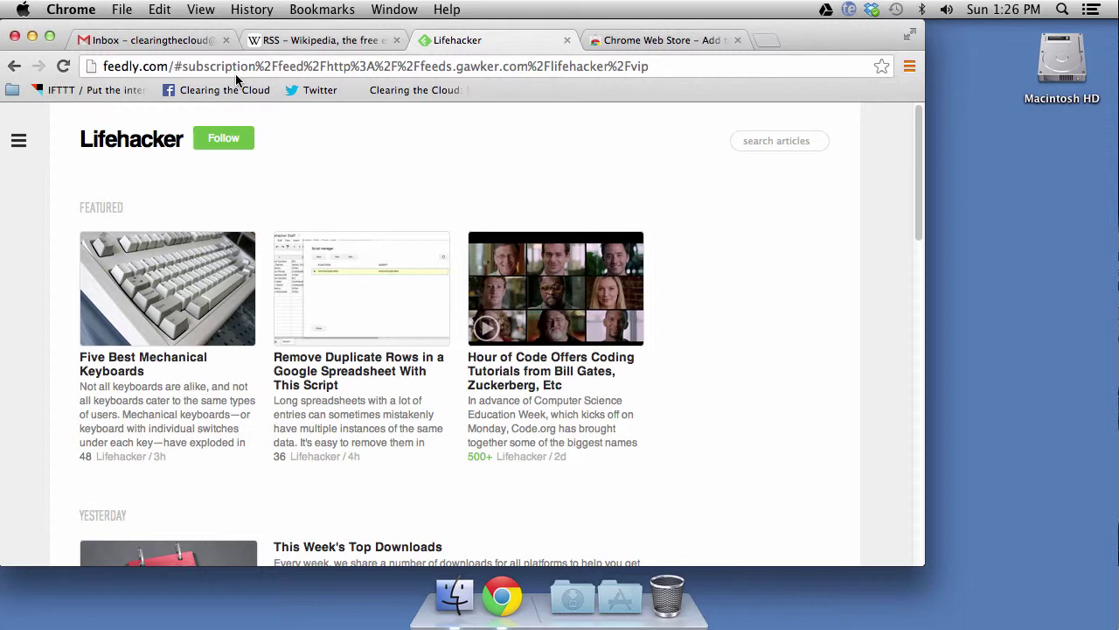
Follow the Lifehacker feed to bring up the Google sign-up prompt
{"action": "left_click", "coordinate": [226, 142]}
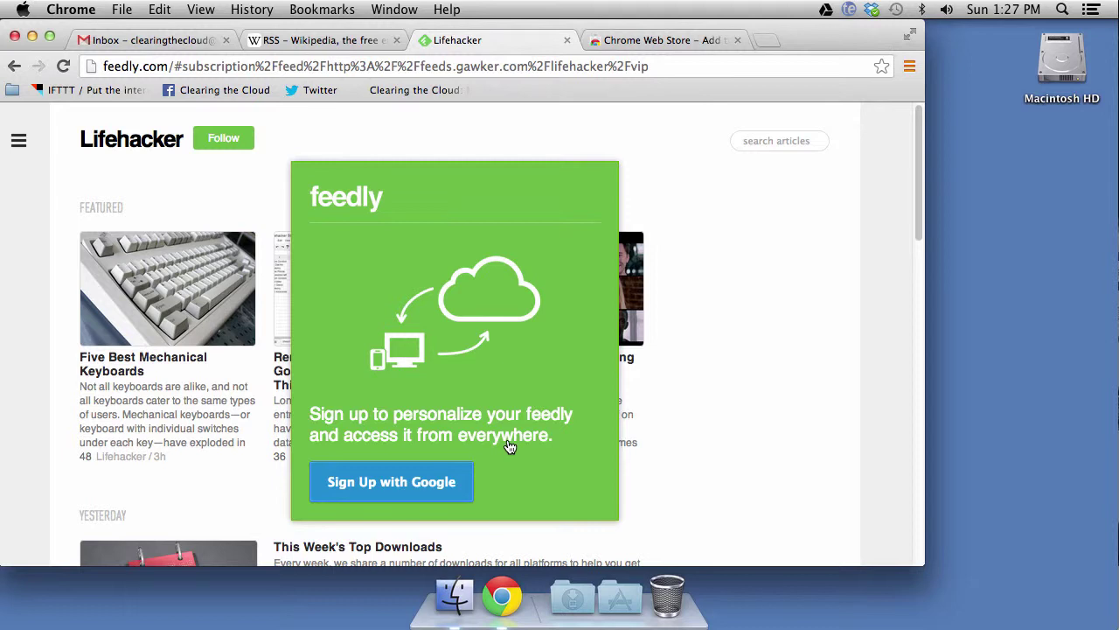
Sign up for feedly with a Google account
{"action": "left_click", "coordinate": [415, 488]}
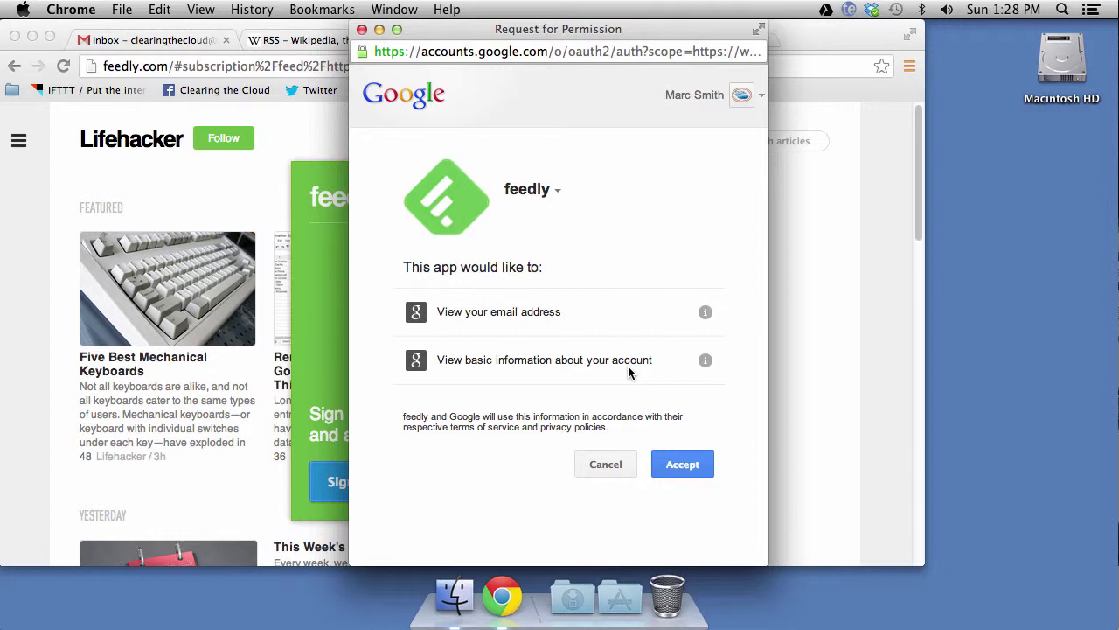
Accept Google's permission request and name a new collection 'Productivity' for Lifehacker
{"action": "left_click", "coordinate": [683, 468]}
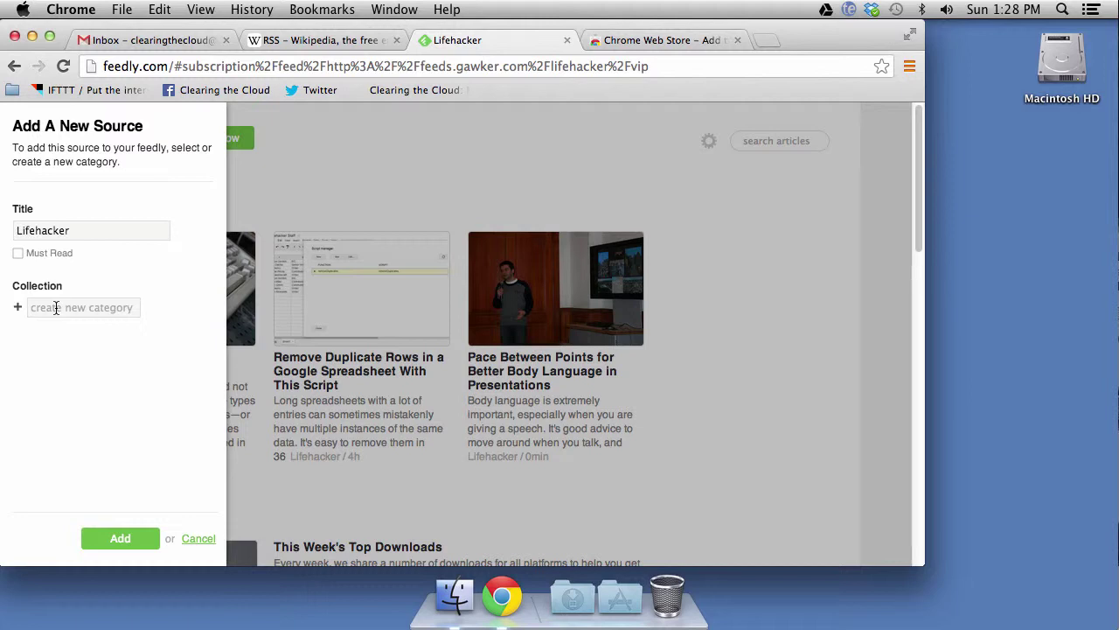
{"action": "left_click", "coordinate": [59, 309]}
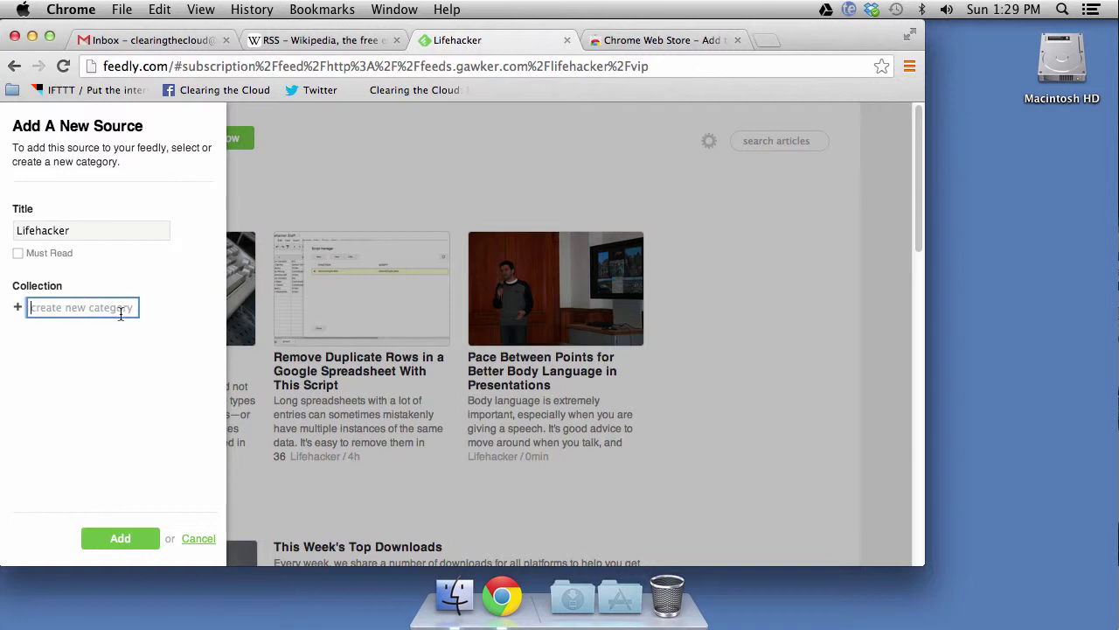
{"action": "type", "text": "Product"}
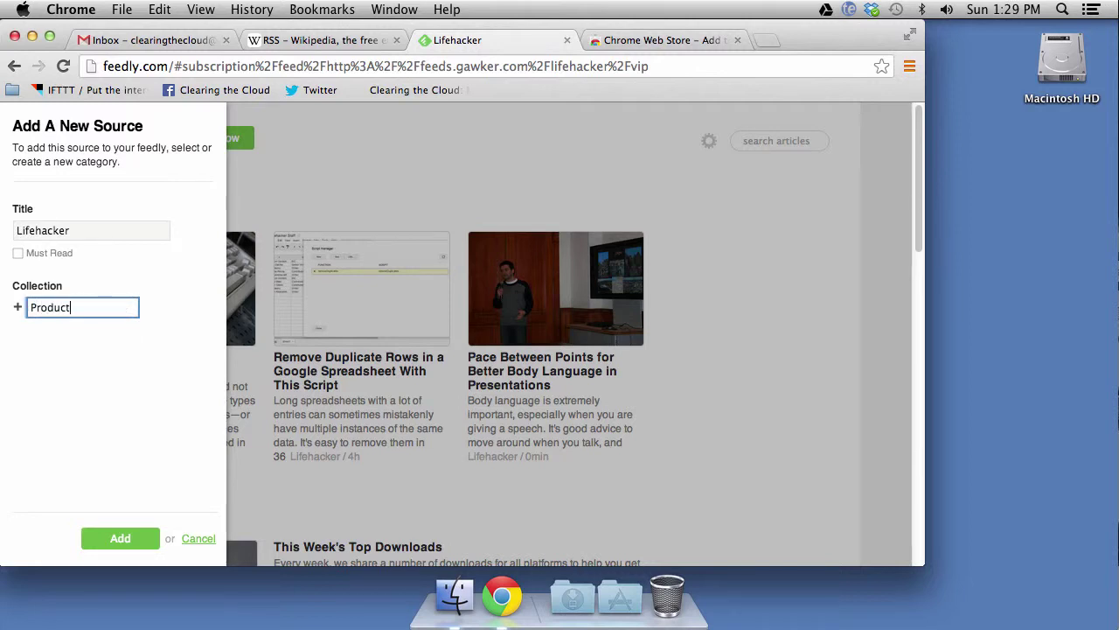
{"action": "type", "text": "ivity"}
Add Lifehacker to the new Productivity collection
{"action": "left_click", "coordinate": [119, 539]}
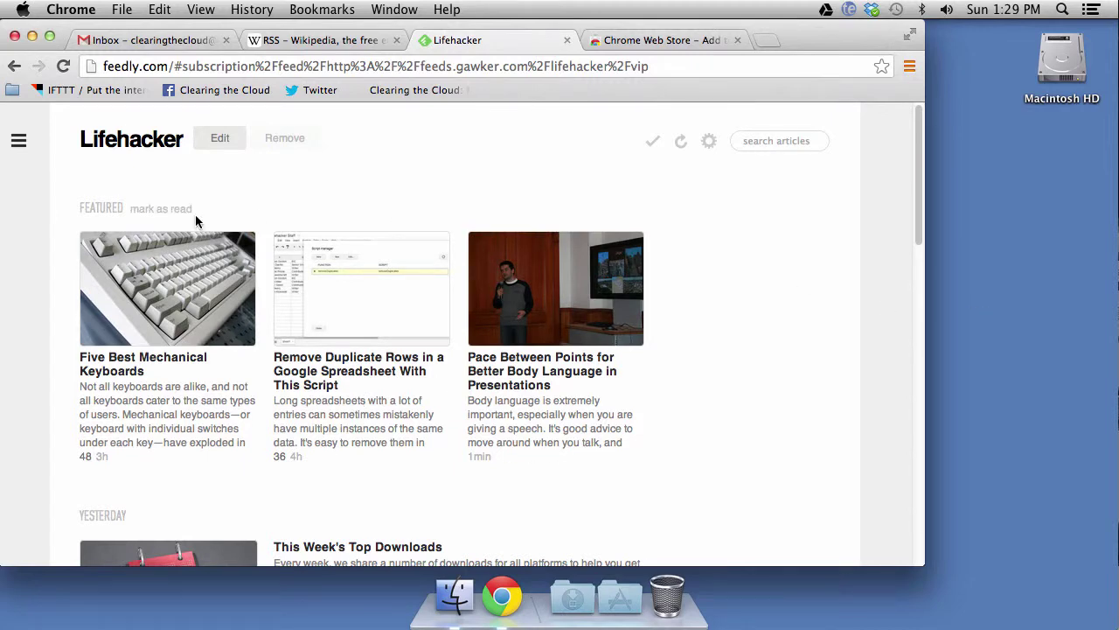
{"action": "mouse_move", "coordinate": [39, 157]}
{"action": "mouse_move", "coordinate": [17, 142]}
Install the Add to Feedly extension from its Chrome Web Store listing
{"action": "left_click", "coordinate": [658, 41]}
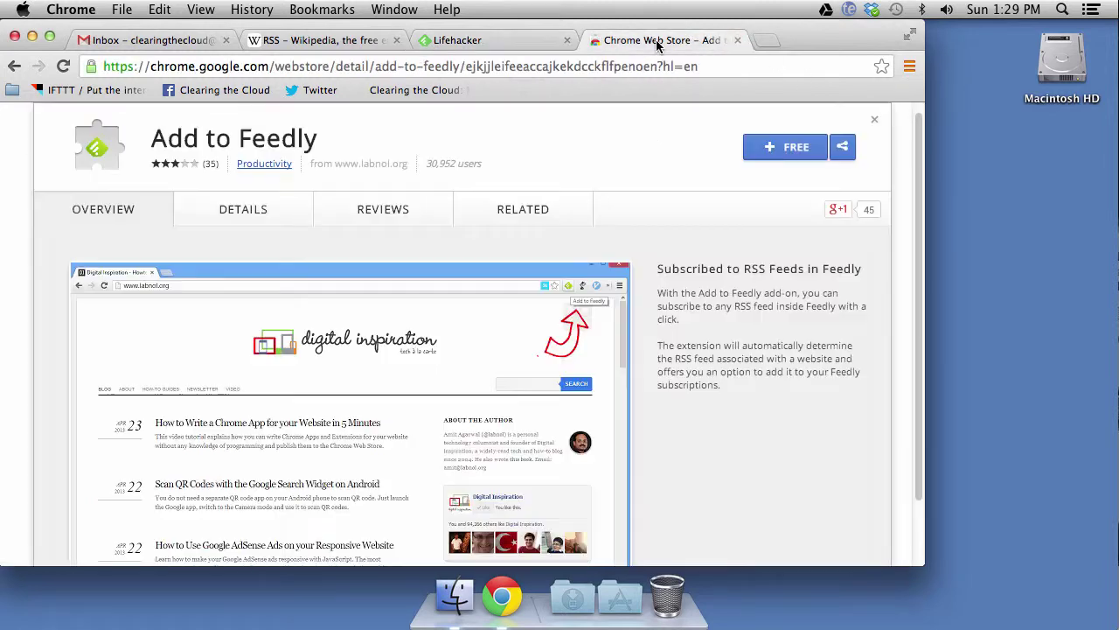
{"action": "left_click", "coordinate": [791, 148]}
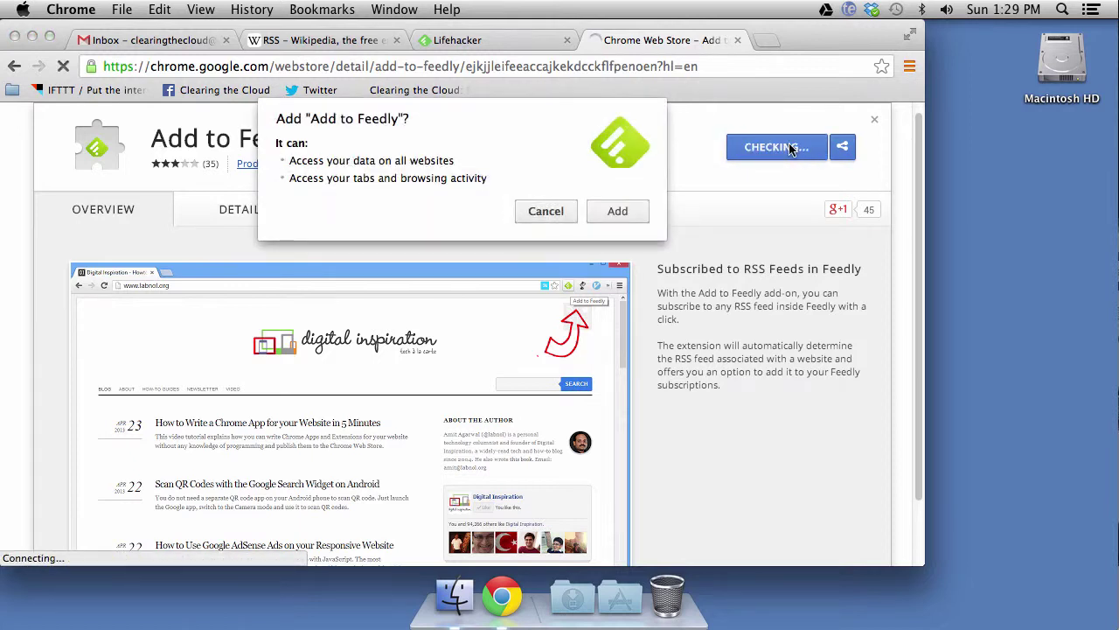
{"action": "left_click", "coordinate": [595, 211]}
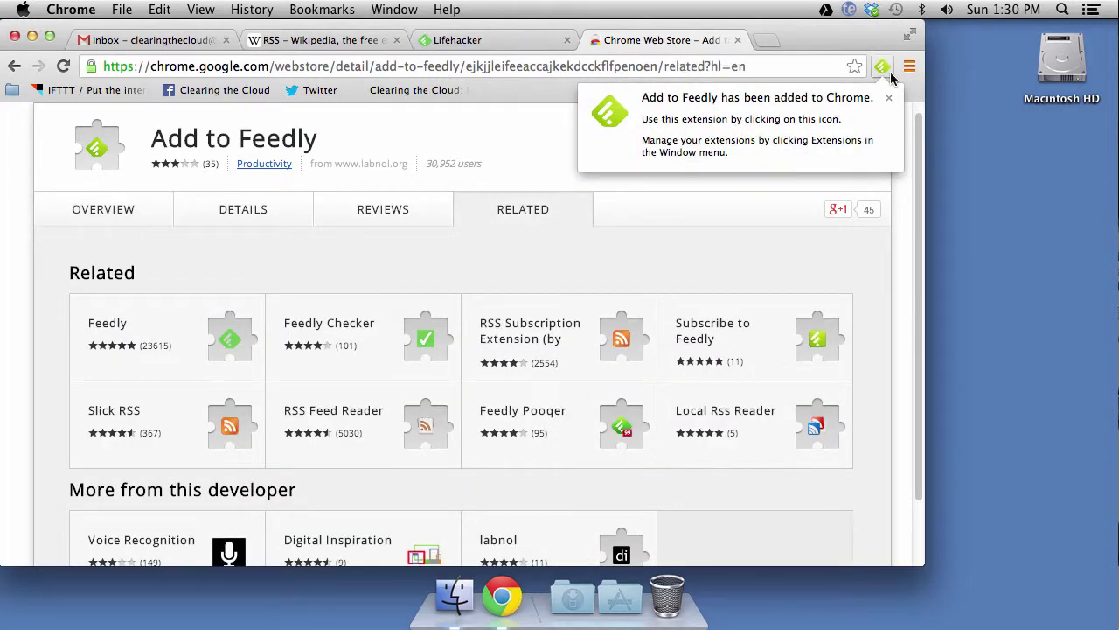
{"action": "left_click", "coordinate": [743, 70]}
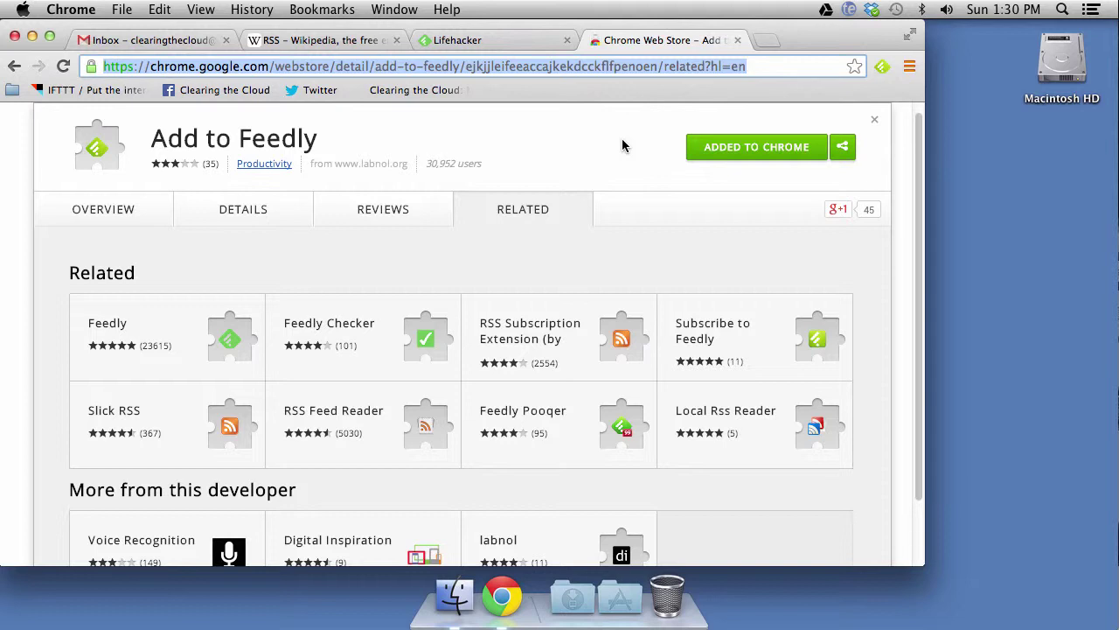
Load io9.com and open its feed in Feedly with the Add to Feedly extension
{"action": "type", "text": "io9"}
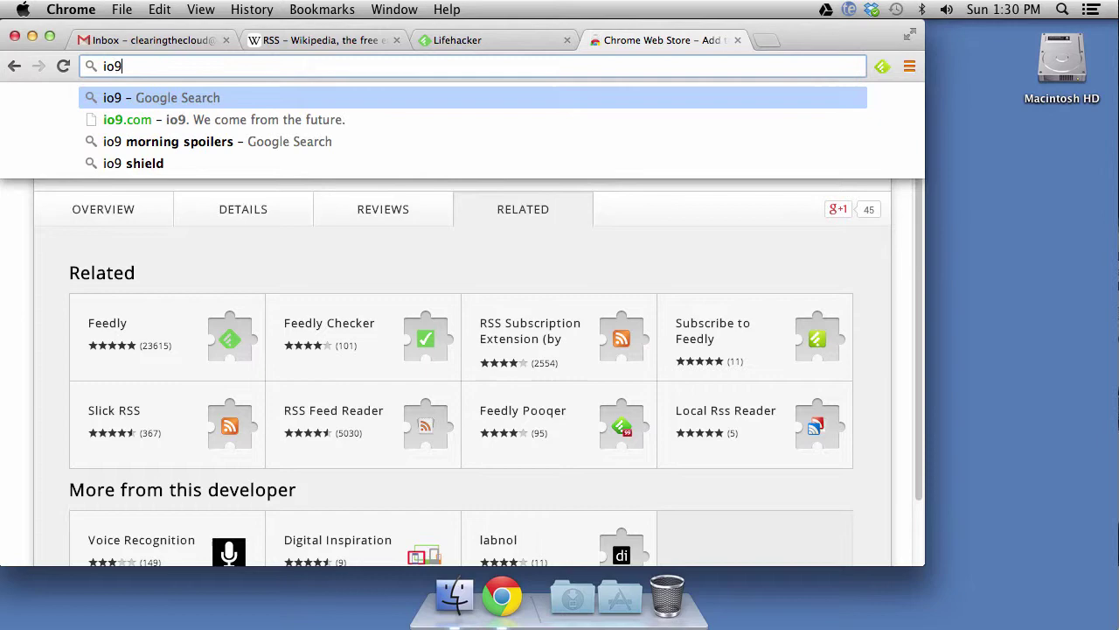
{"action": "type", "text": ".com"}
{"action": "key", "text": "Return"}
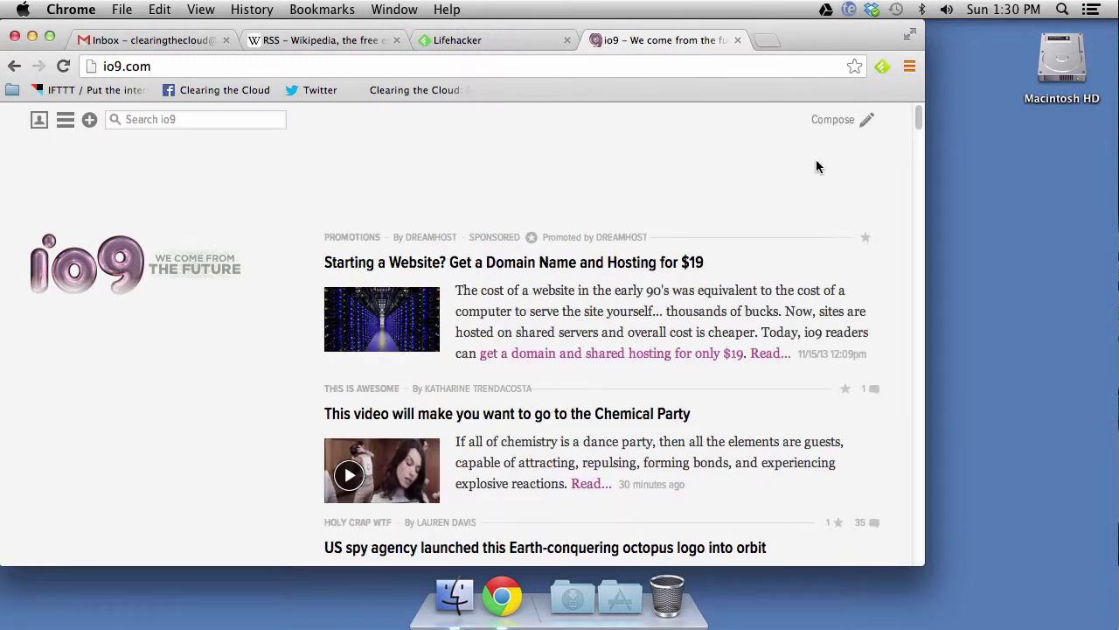
{"action": "left_click", "coordinate": [883, 66]}
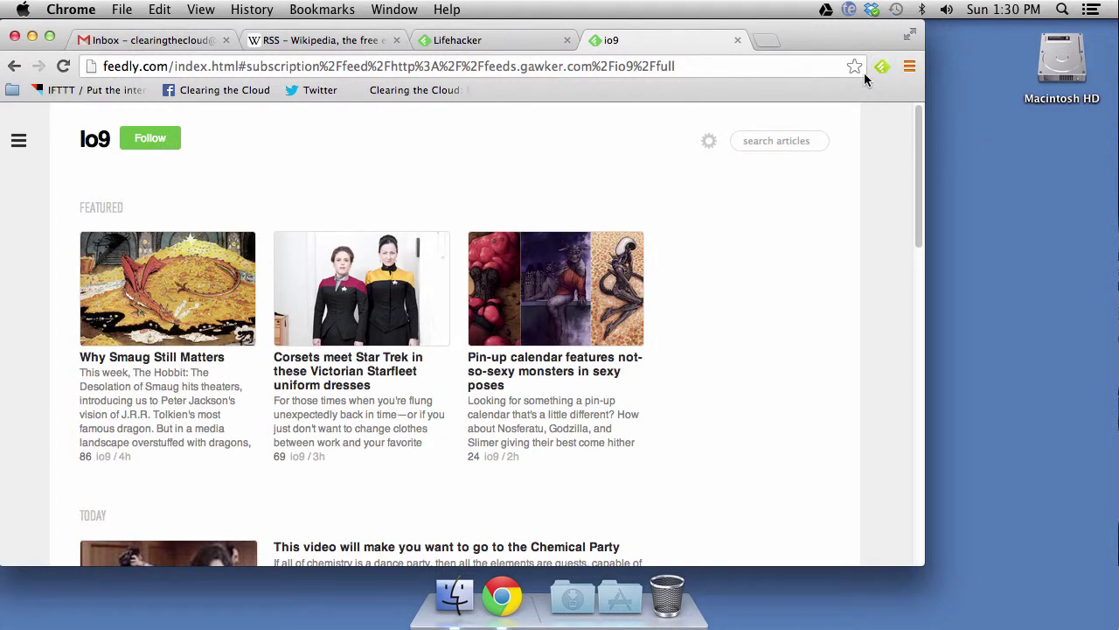
{"action": "left_click", "coordinate": [13, 67]}
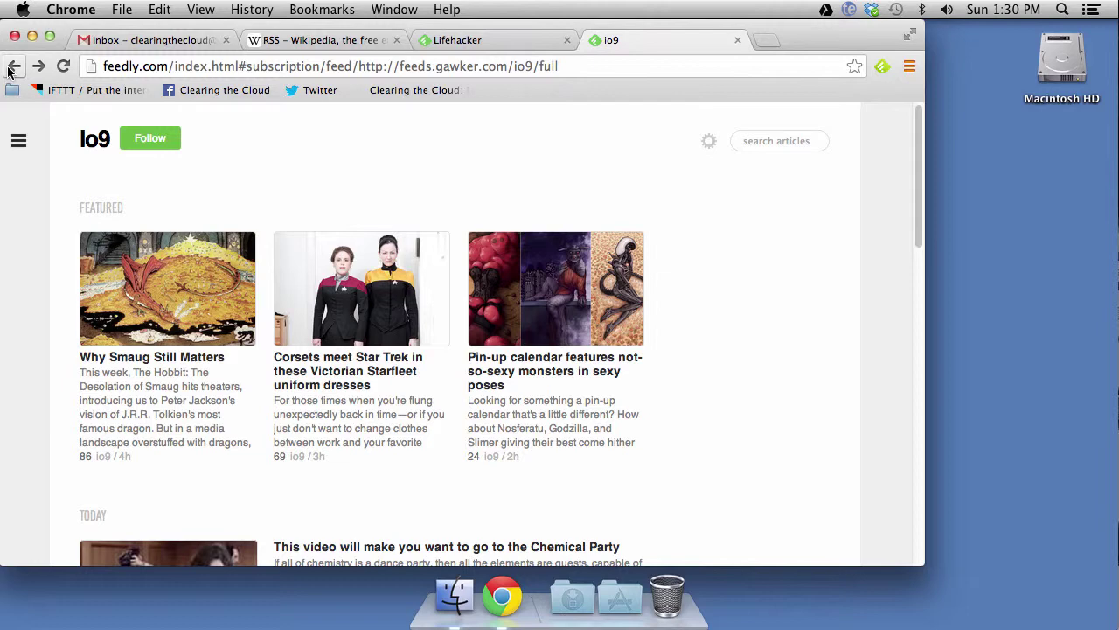
{"action": "left_click", "coordinate": [14, 67]}
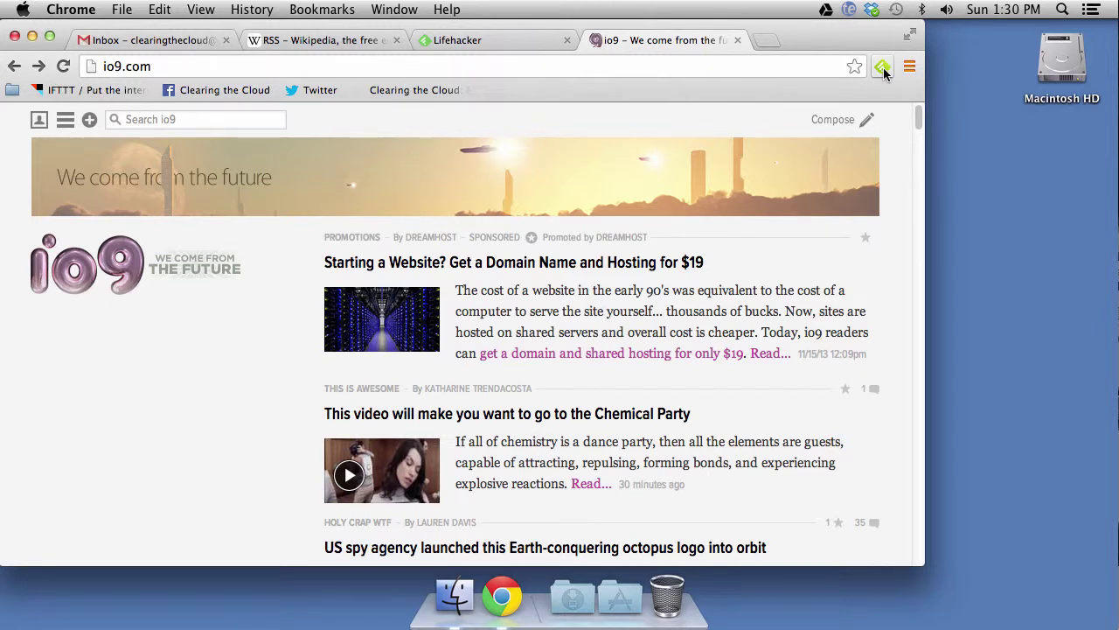
{"action": "left_click", "coordinate": [883, 71]}
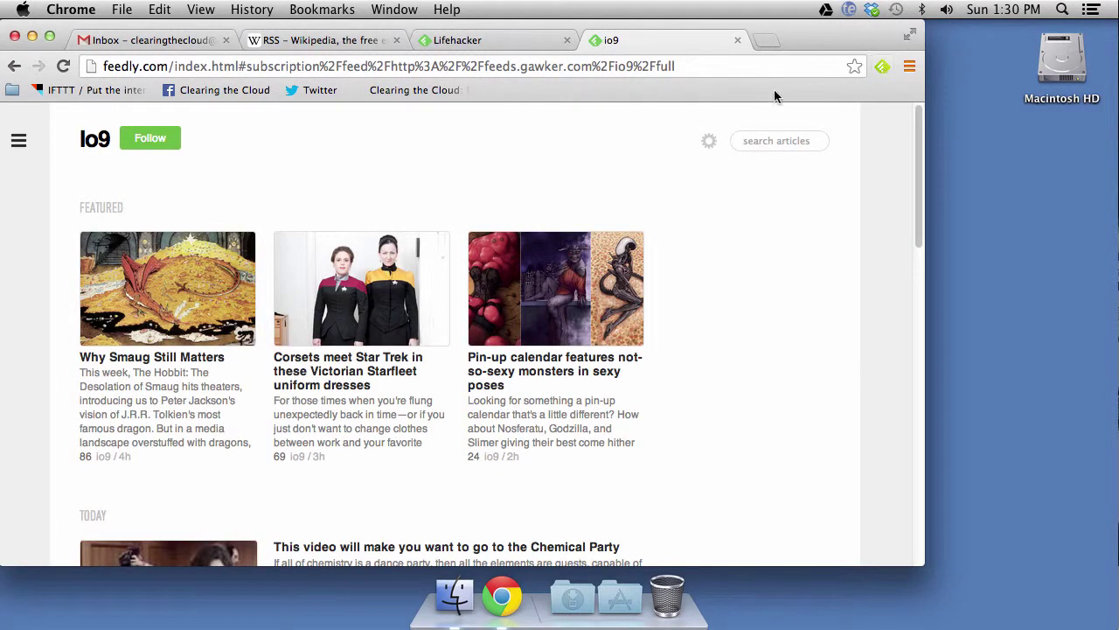
Follow io9 and add it to a new collection named 'Ent'
{"action": "left_click", "coordinate": [151, 140]}
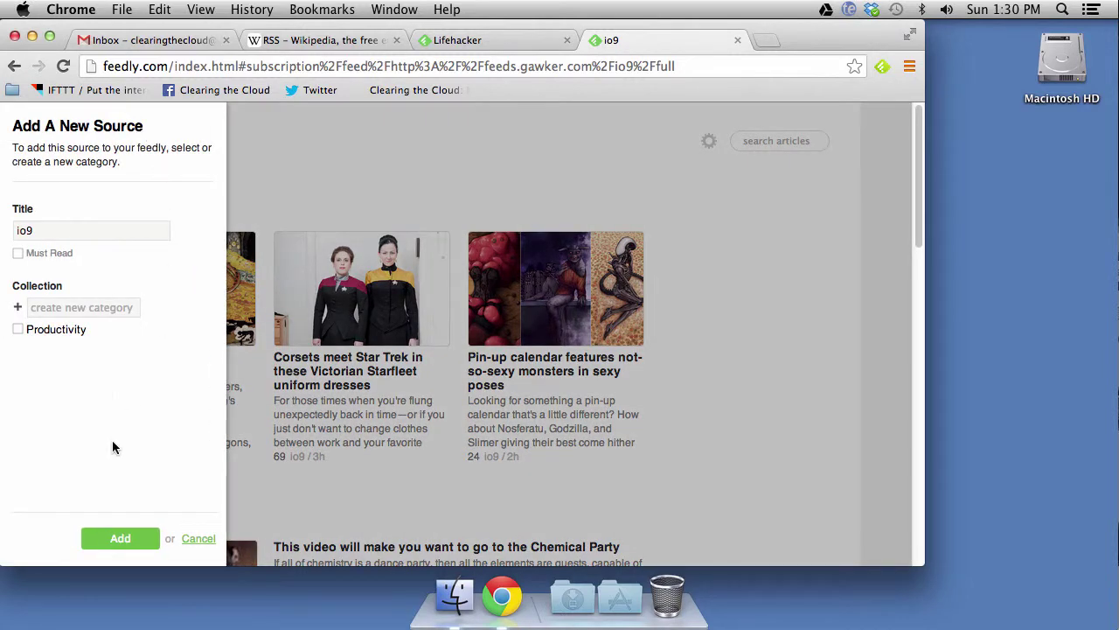
{"action": "left_click", "coordinate": [97, 313]}
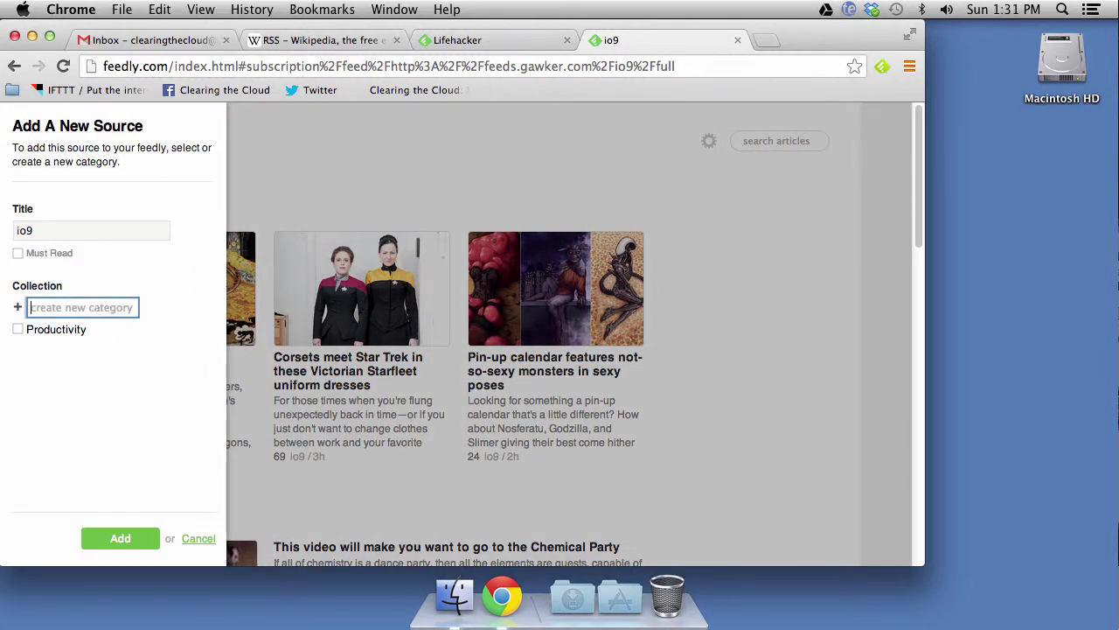
{"action": "type", "text": "EN"}
{"action": "key", "text": "BackSpace"}
{"action": "type", "text": "nt"}
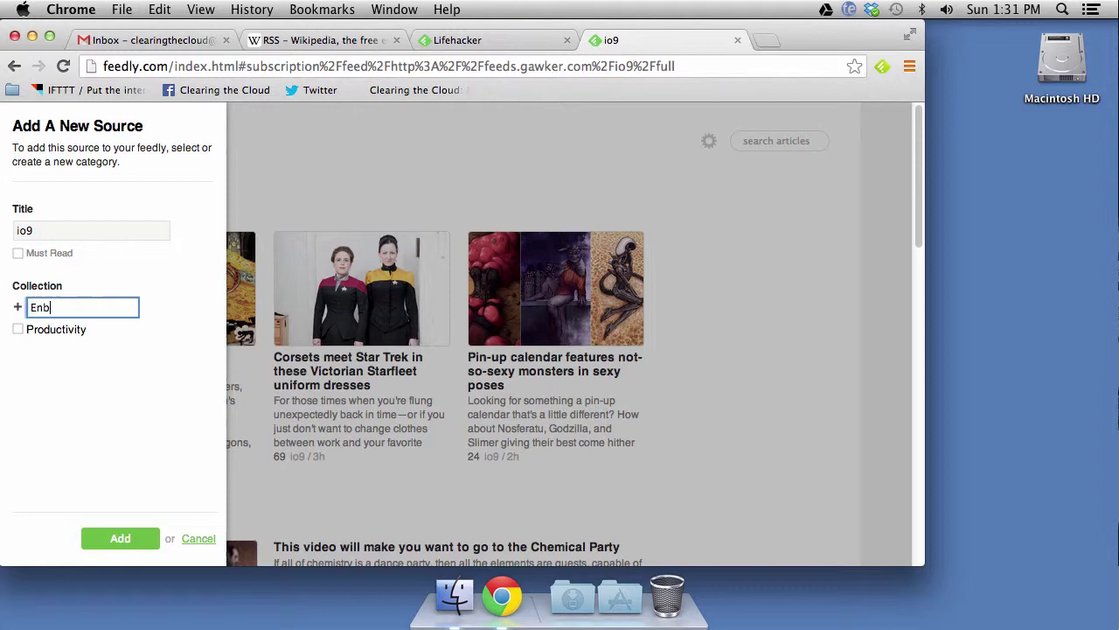
{"action": "key", "text": "BackSpace"}
{"action": "type", "text": "t"}
{"action": "left_click", "coordinate": [134, 537]}
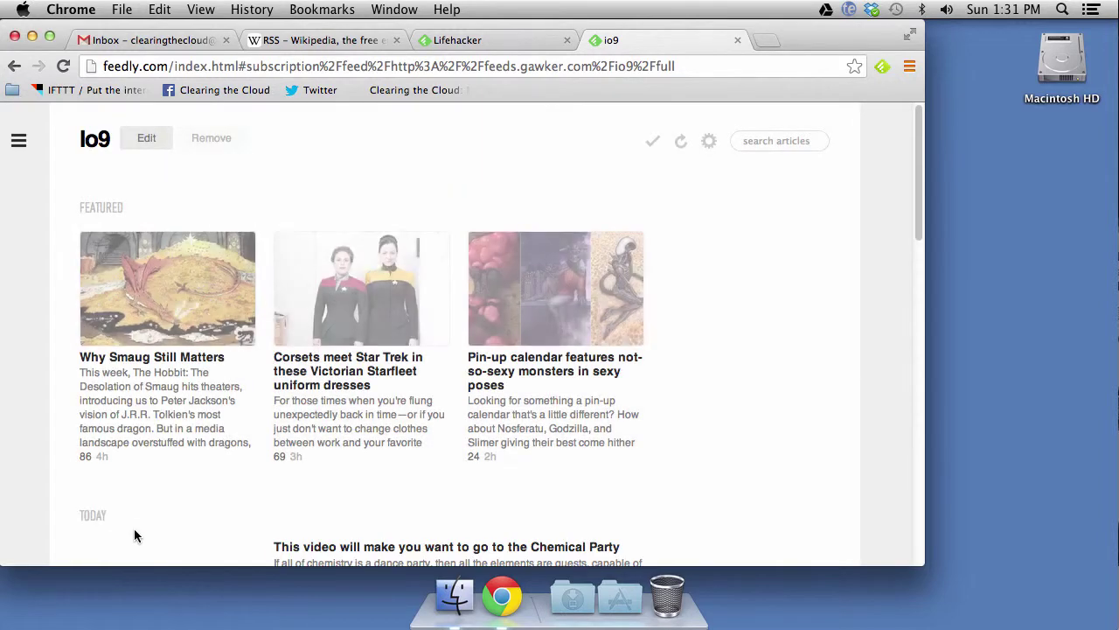
Open the All view listing 20 unread Lifehacker and io9 articles
{"action": "mouse_move", "coordinate": [35, 157]}
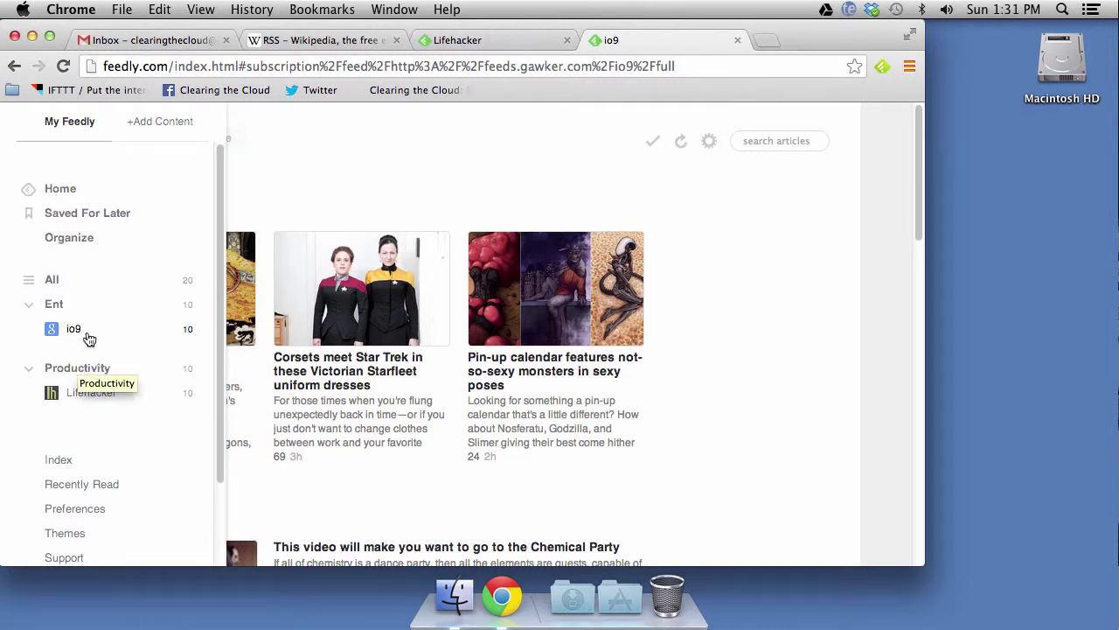
{"action": "left_click", "coordinate": [52, 281]}
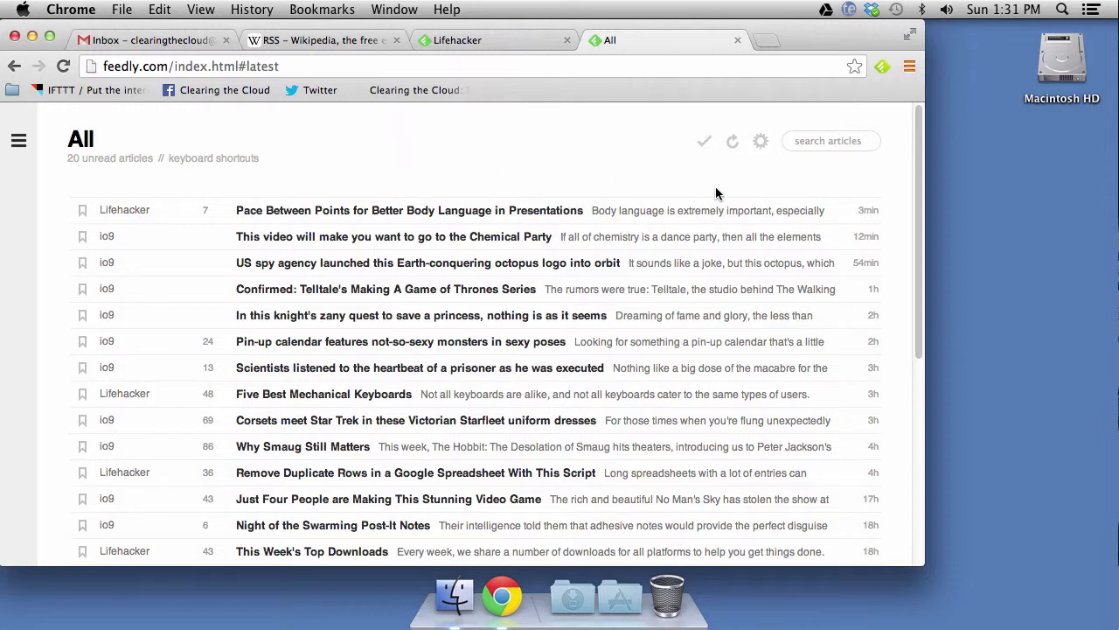
Switch the All articles view to the Magazine layout and scroll through it
{"action": "left_click", "coordinate": [762, 140]}
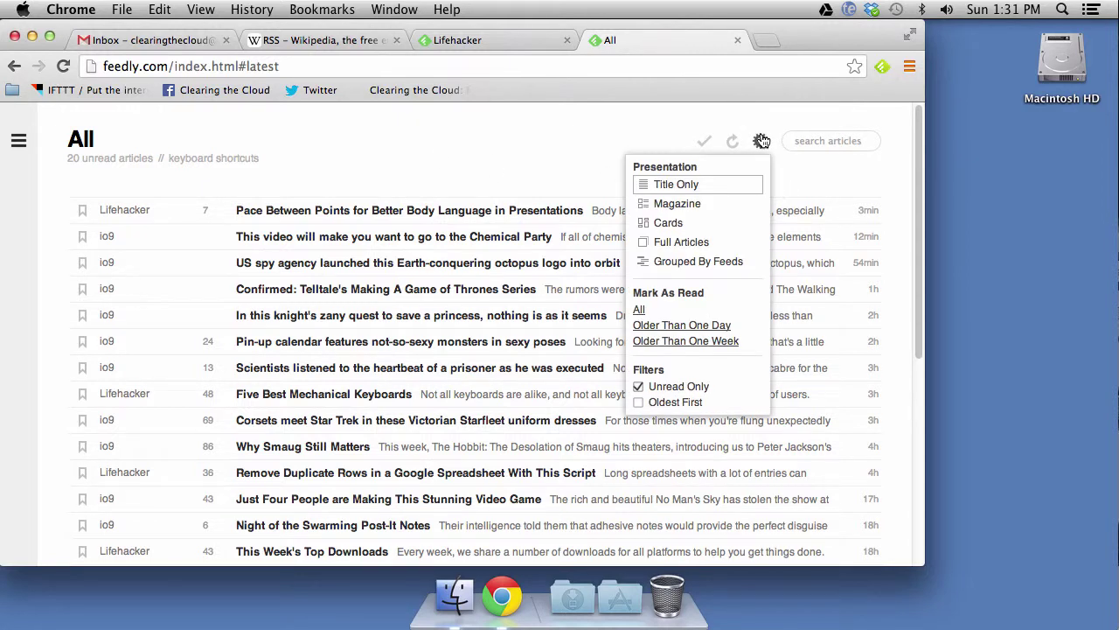
{"action": "left_click", "coordinate": [665, 204]}
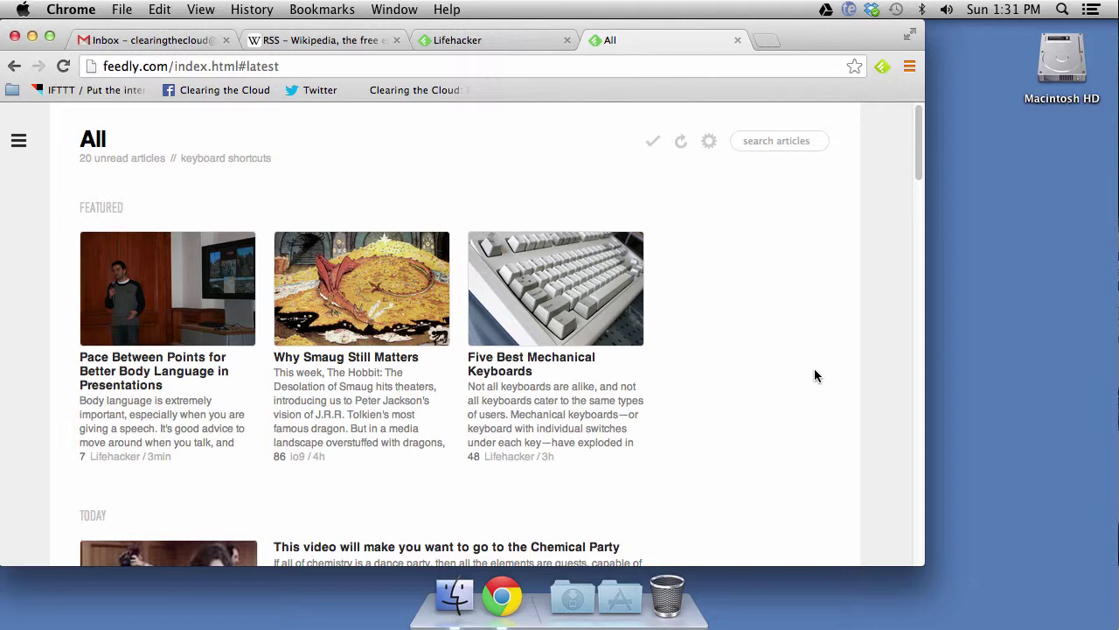
{"action": "scroll", "coordinate": [814, 370], "scroll_direction": "down", "scroll_amount": 5}
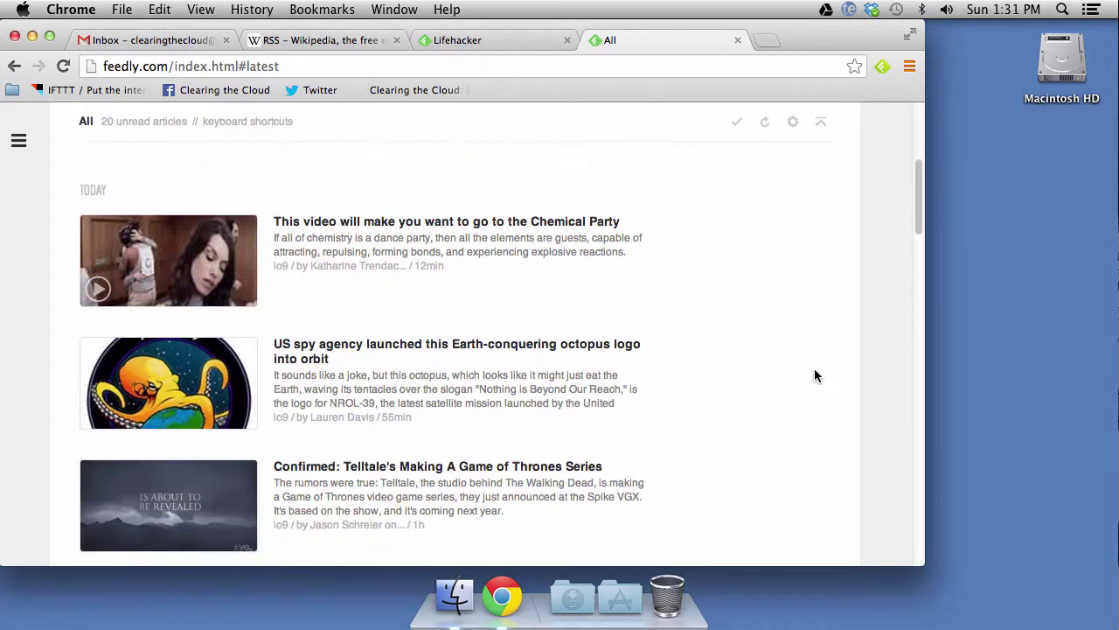
{"action": "scroll", "coordinate": [814, 375], "scroll_direction": "up", "scroll_amount": 5}
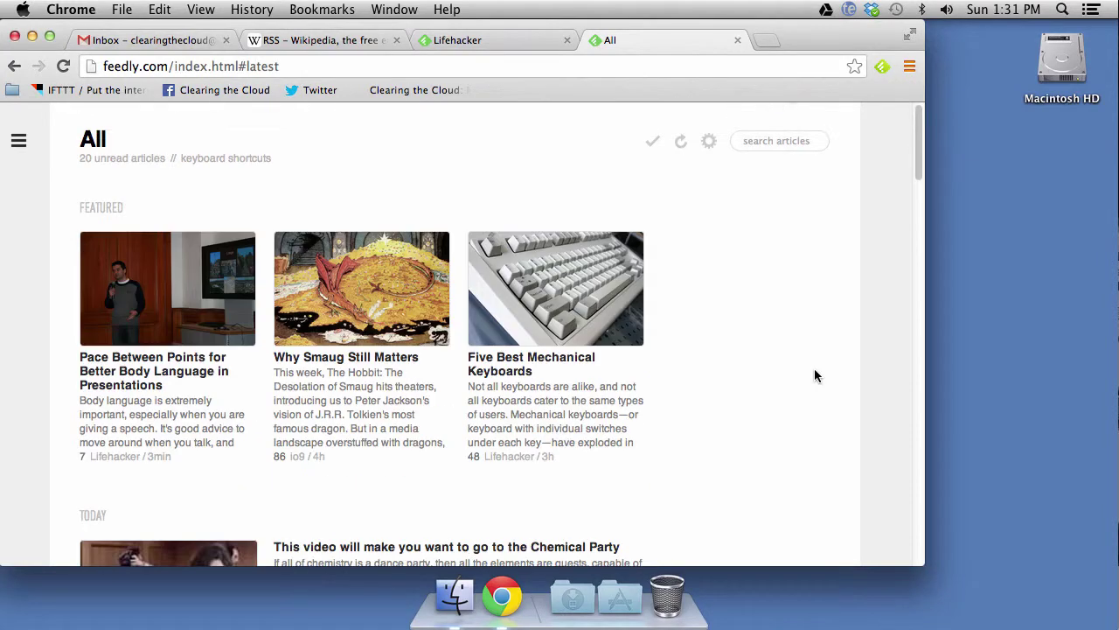
Try the Cards layout, then the Full Articles layout, scrolling through the result
{"action": "left_click", "coordinate": [708, 141]}
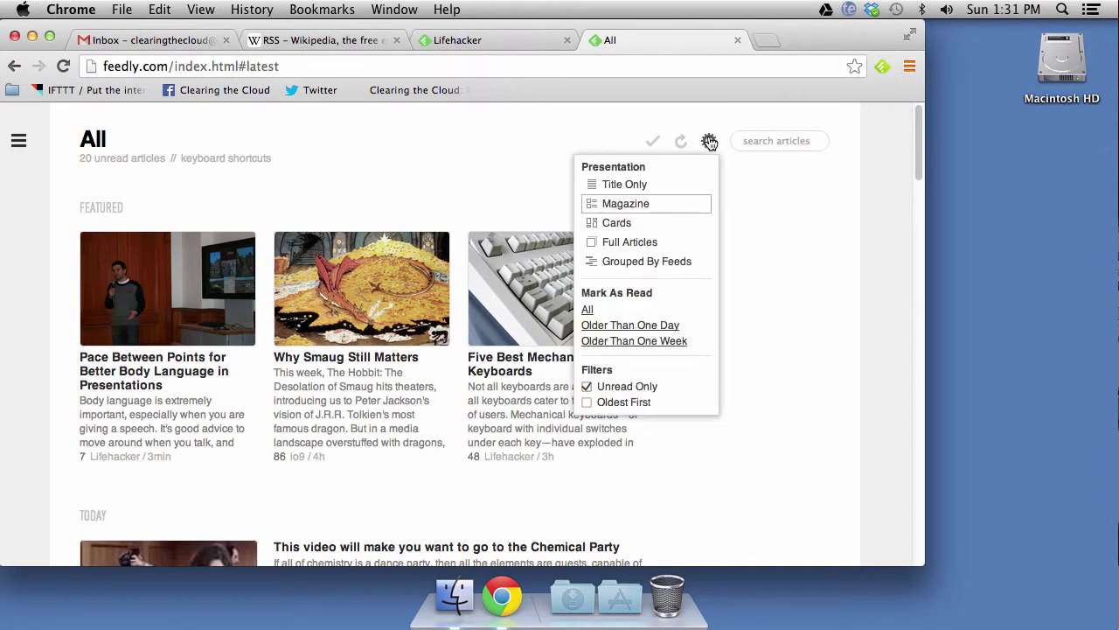
{"action": "left_click", "coordinate": [626, 225]}
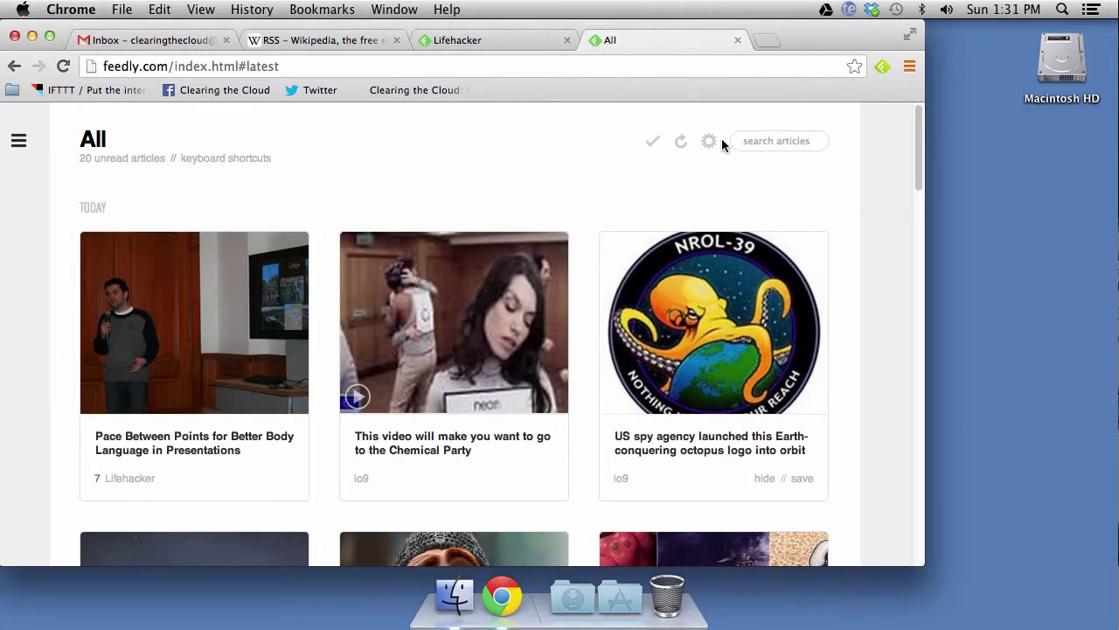
{"action": "left_click", "coordinate": [710, 143]}
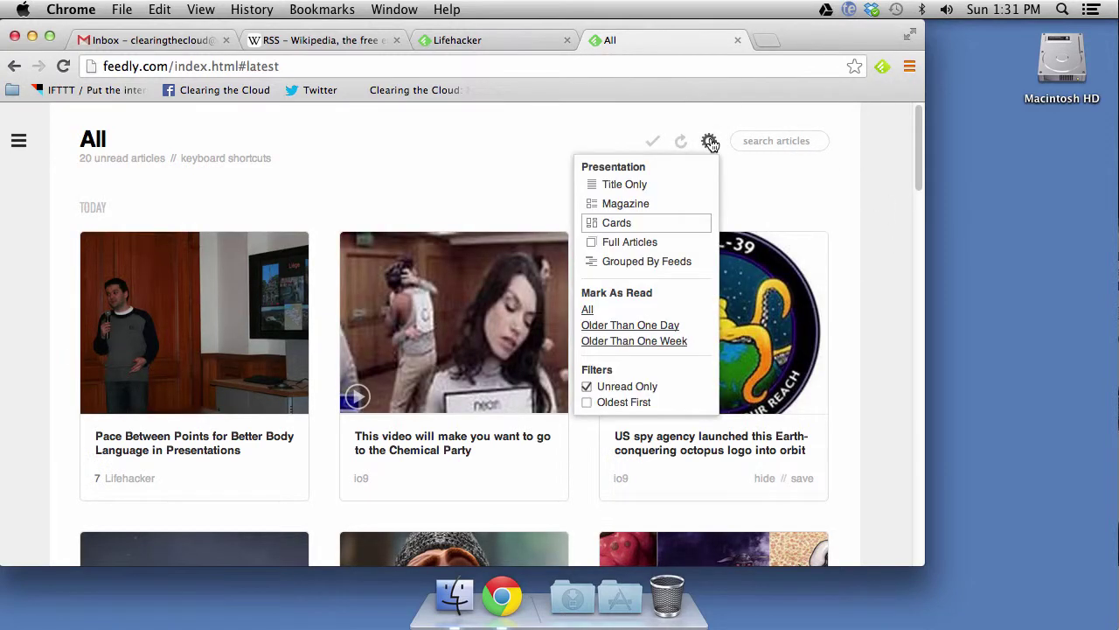
{"action": "left_click", "coordinate": [632, 243]}
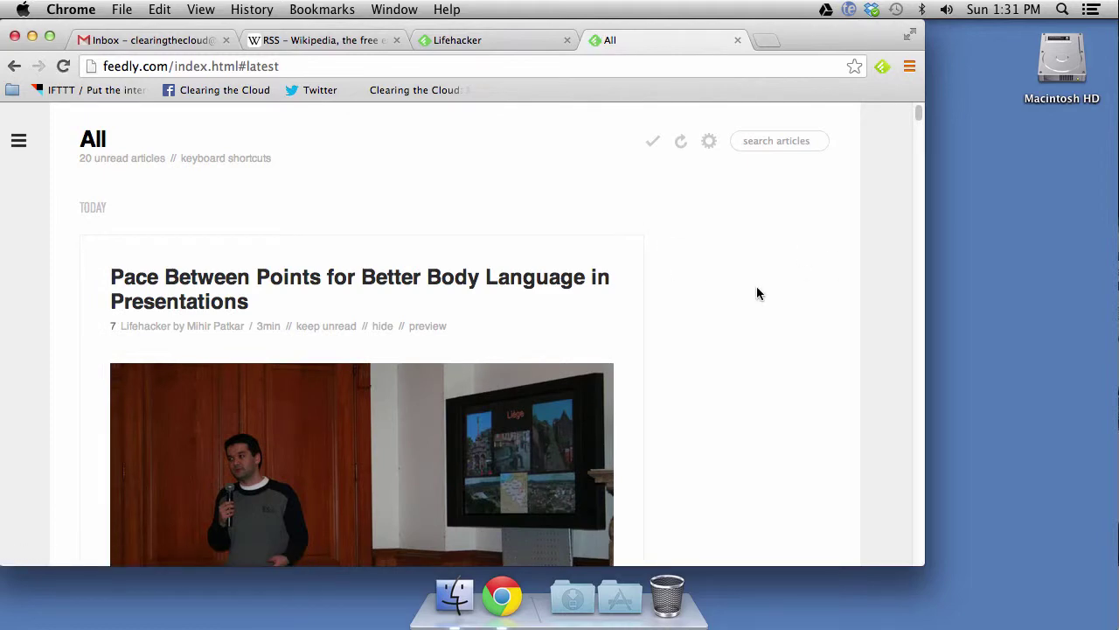
{"action": "scroll", "coordinate": [757, 293], "scroll_direction": "down", "scroll_amount": 15}
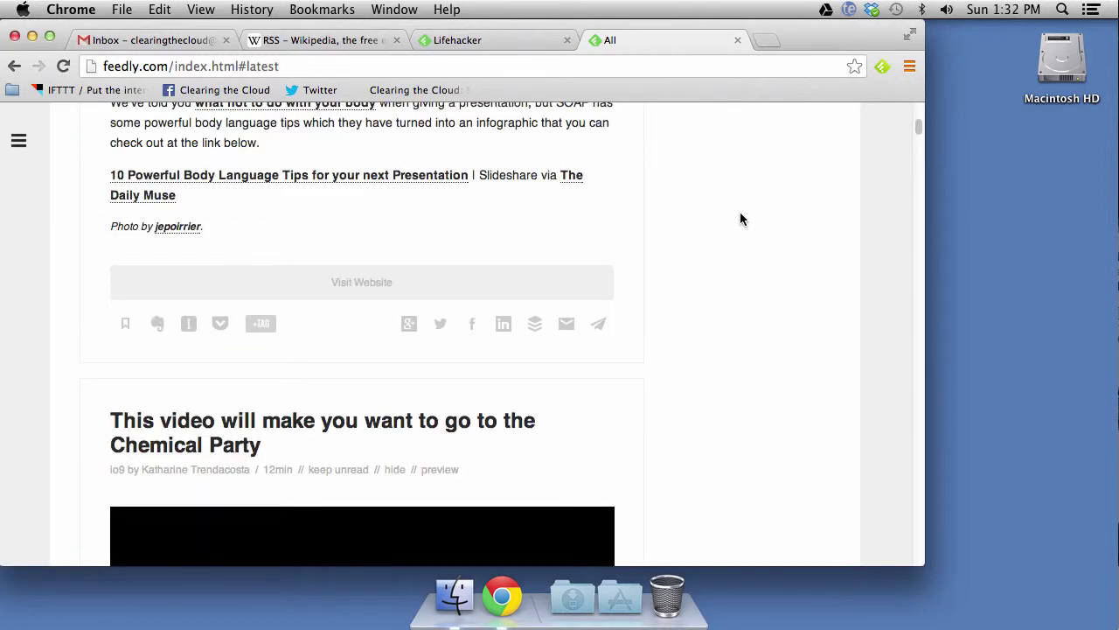
{"action": "scroll", "coordinate": [739, 306], "scroll_direction": "up", "scroll_amount": 15}
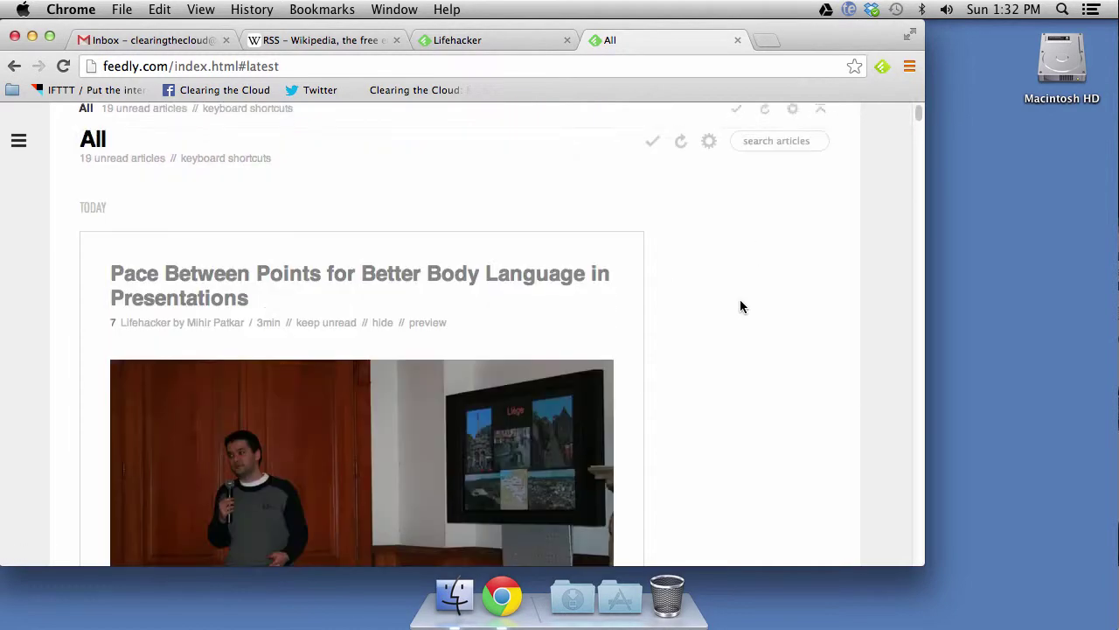
Show the All articles grouped by feeds via the presentation settings
{"action": "left_click", "coordinate": [710, 142]}
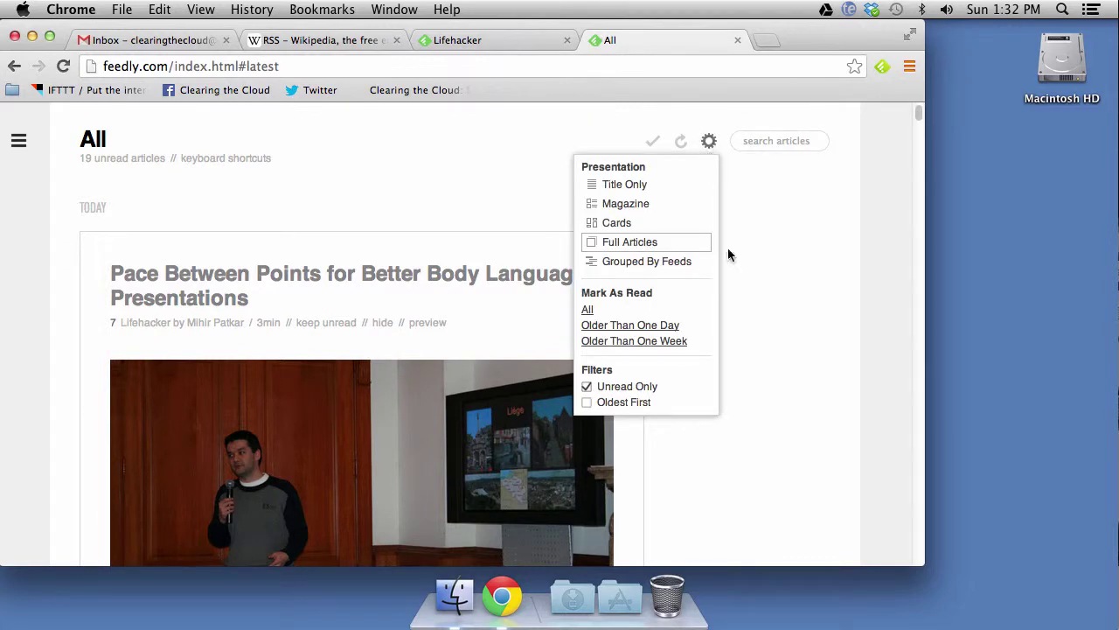
{"action": "left_click", "coordinate": [643, 261]}
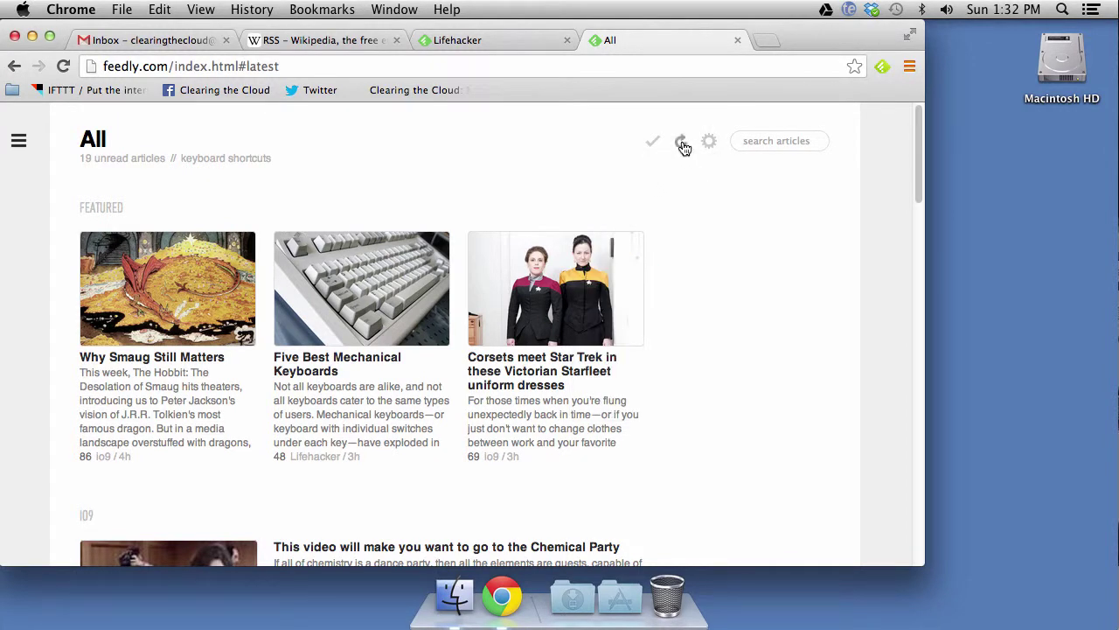
{"action": "mouse_move", "coordinate": [708, 144]}
Close the All tab, open the Lifehacker feed, and hide 'Five Best Mechanical Keyboards', leaving 9 unread
{"action": "left_click", "coordinate": [736, 40]}
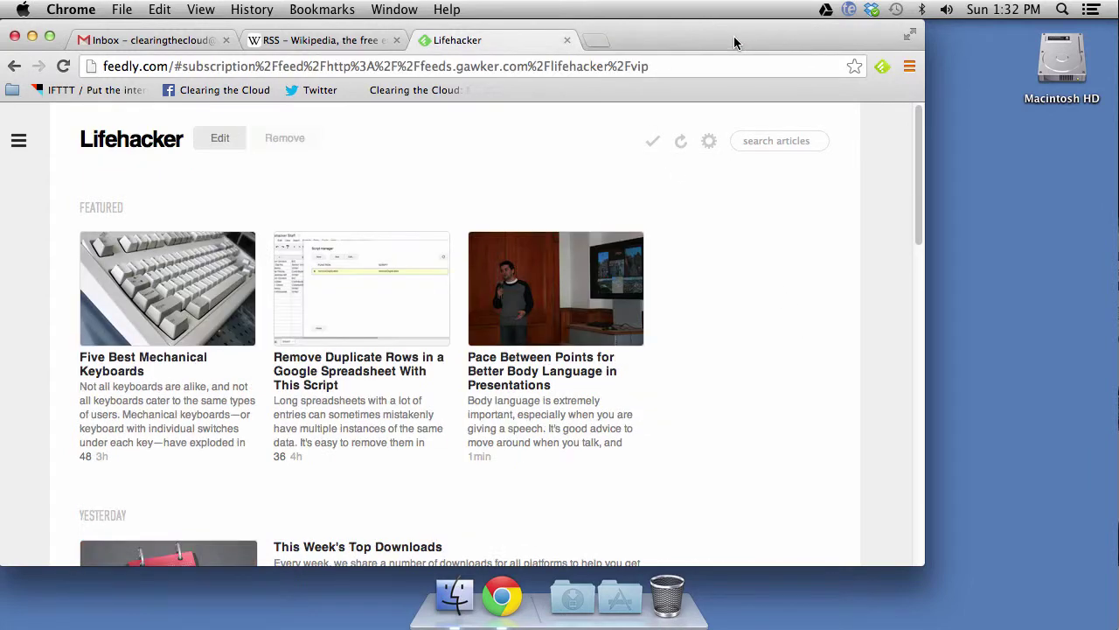
{"action": "mouse_move", "coordinate": [21, 164]}
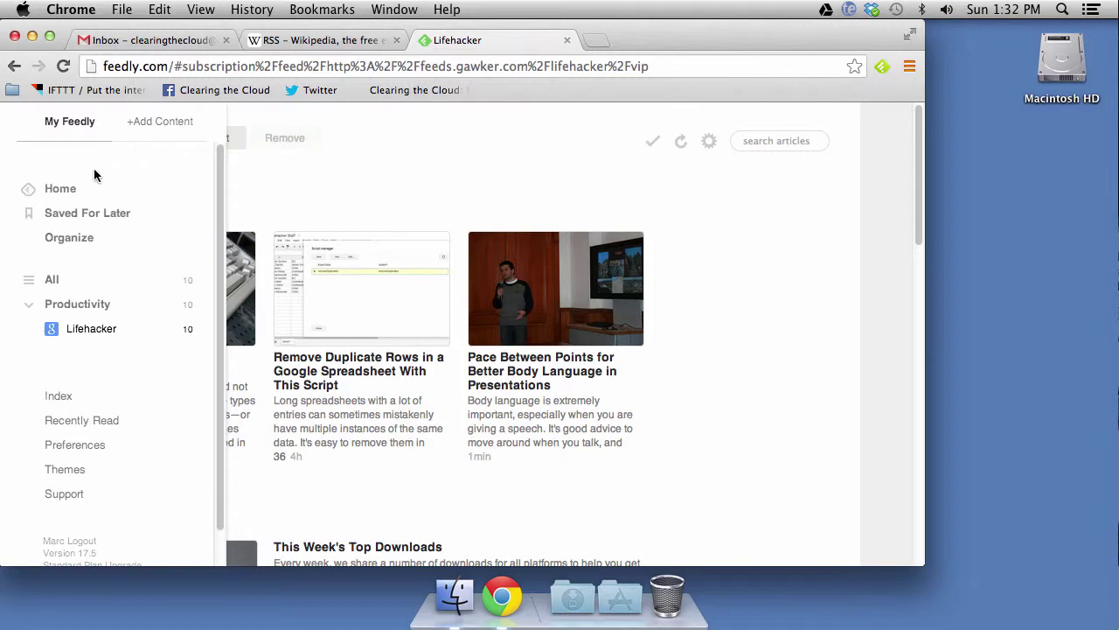
{"action": "left_click", "coordinate": [87, 329]}
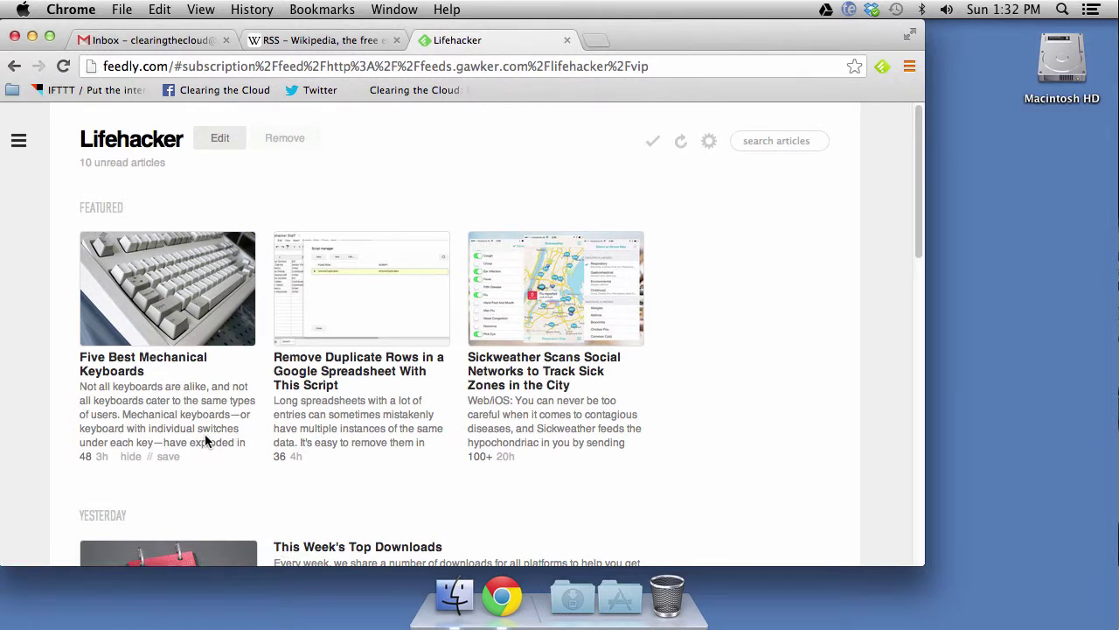
{"action": "left_click", "coordinate": [130, 457]}
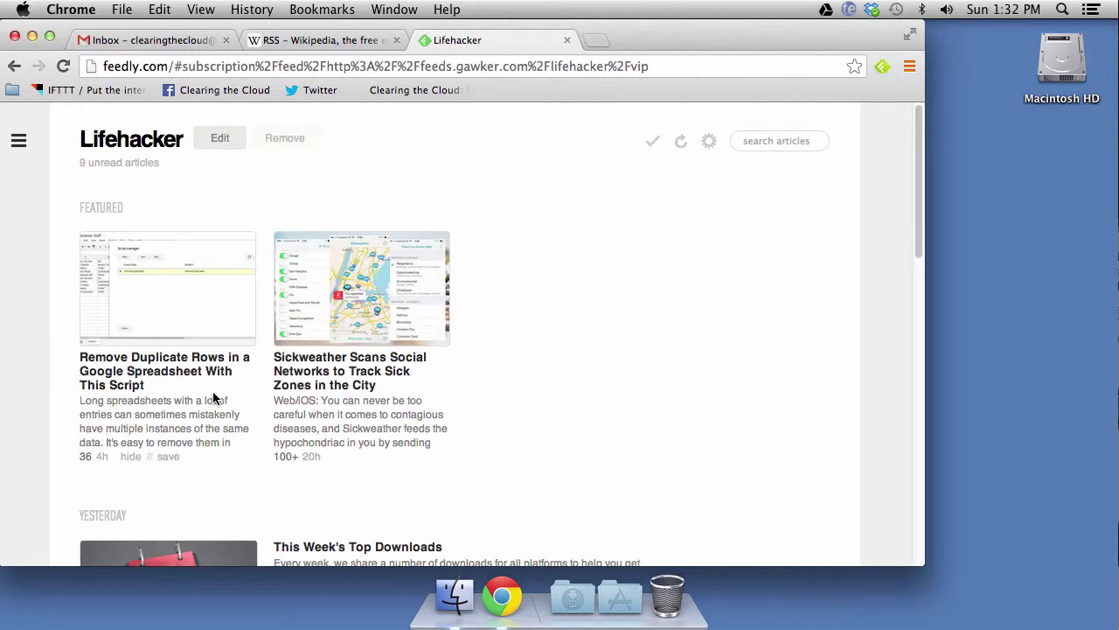
{"action": "right_click", "coordinate": [153, 374]}
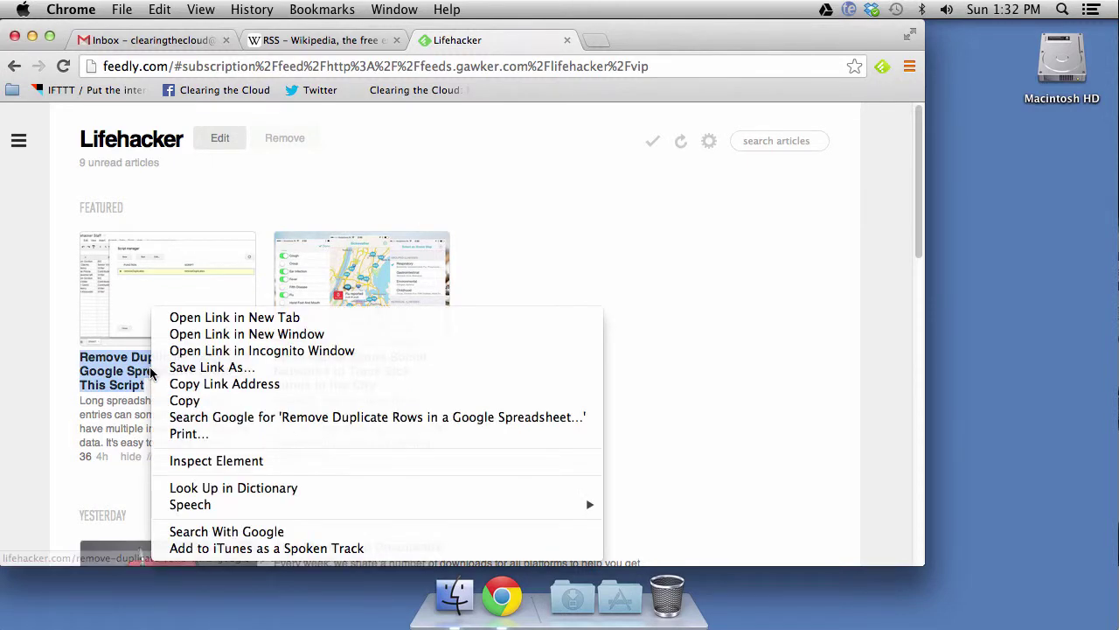
{"action": "left_click", "coordinate": [226, 322]}
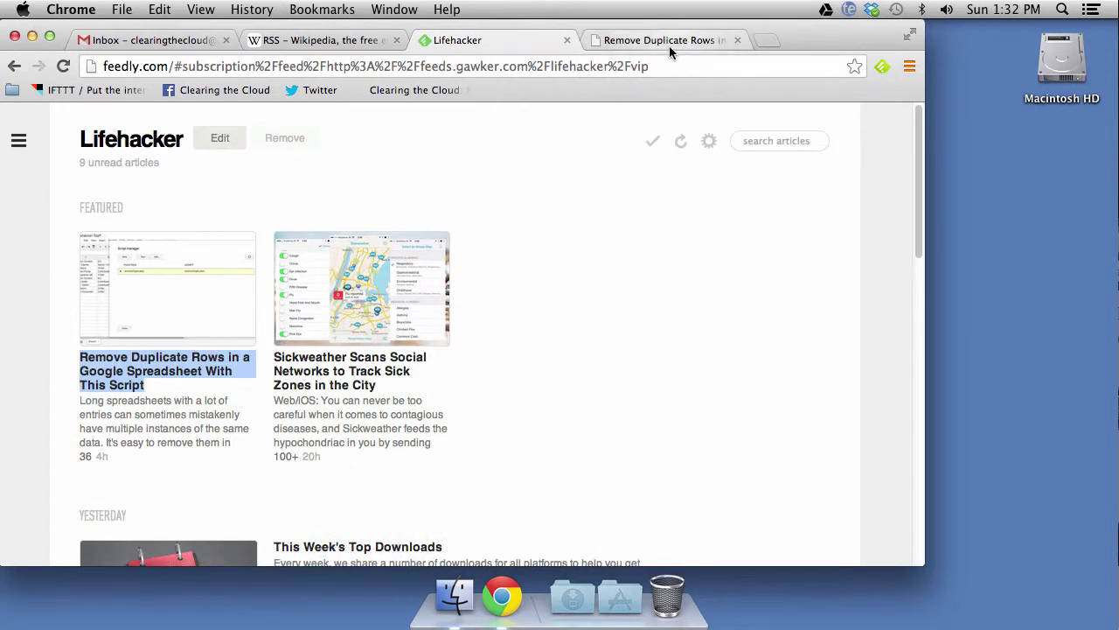
{"action": "left_click", "coordinate": [669, 45]}
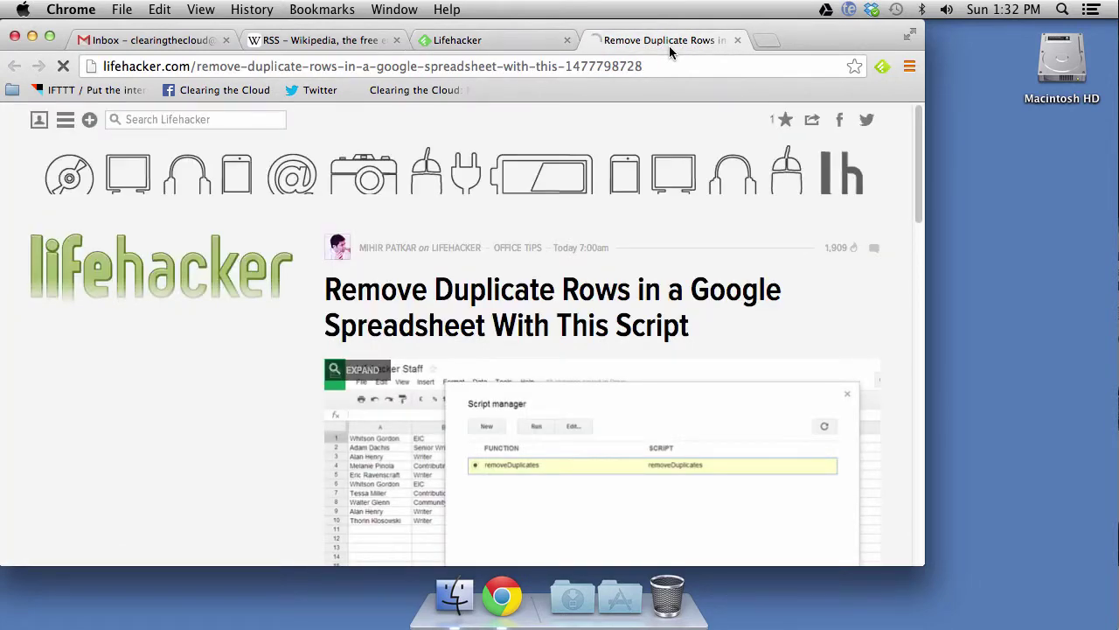
{"action": "left_click", "coordinate": [737, 39]}
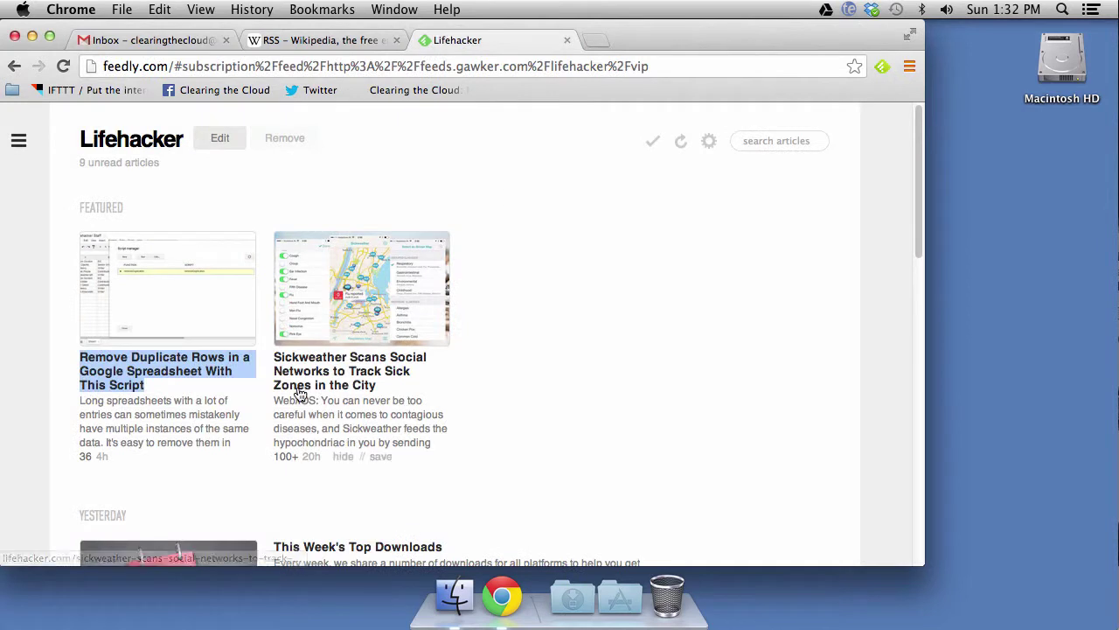
Expand and scroll through 'Remove Duplicate Rows in a Google Spreadsheet With This Script', leaving 8 unread
{"action": "left_click", "coordinate": [155, 366]}
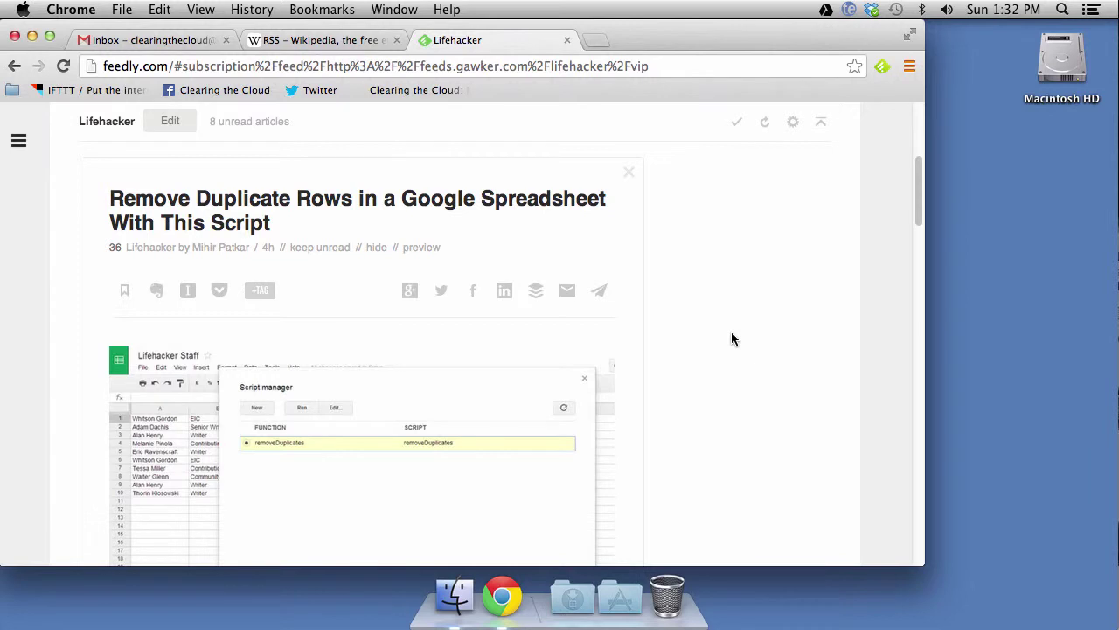
{"action": "scroll", "coordinate": [733, 339], "scroll_direction": "down", "scroll_amount": 2}
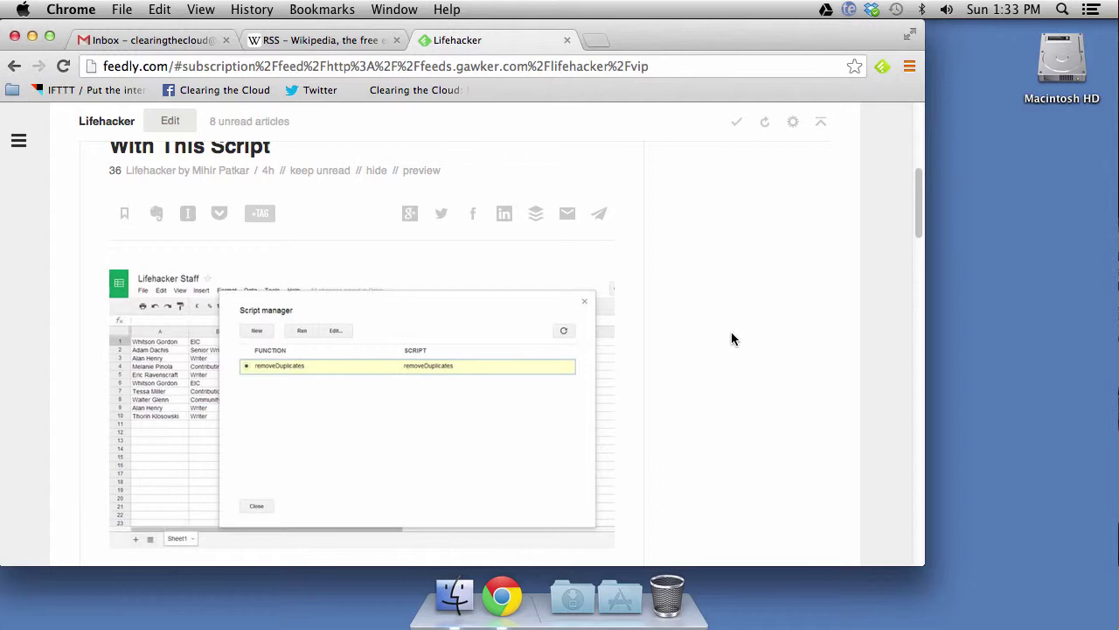
{"action": "scroll", "coordinate": [733, 339], "scroll_direction": "down", "scroll_amount": 4}
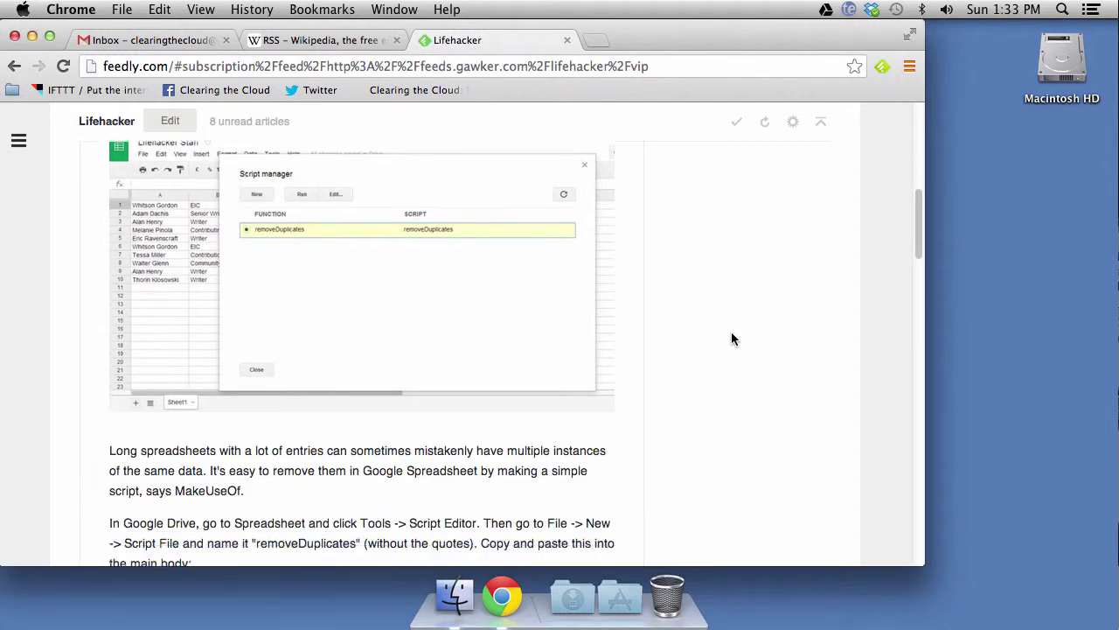
{"action": "scroll", "coordinate": [733, 338], "scroll_direction": "up", "scroll_amount": 10}
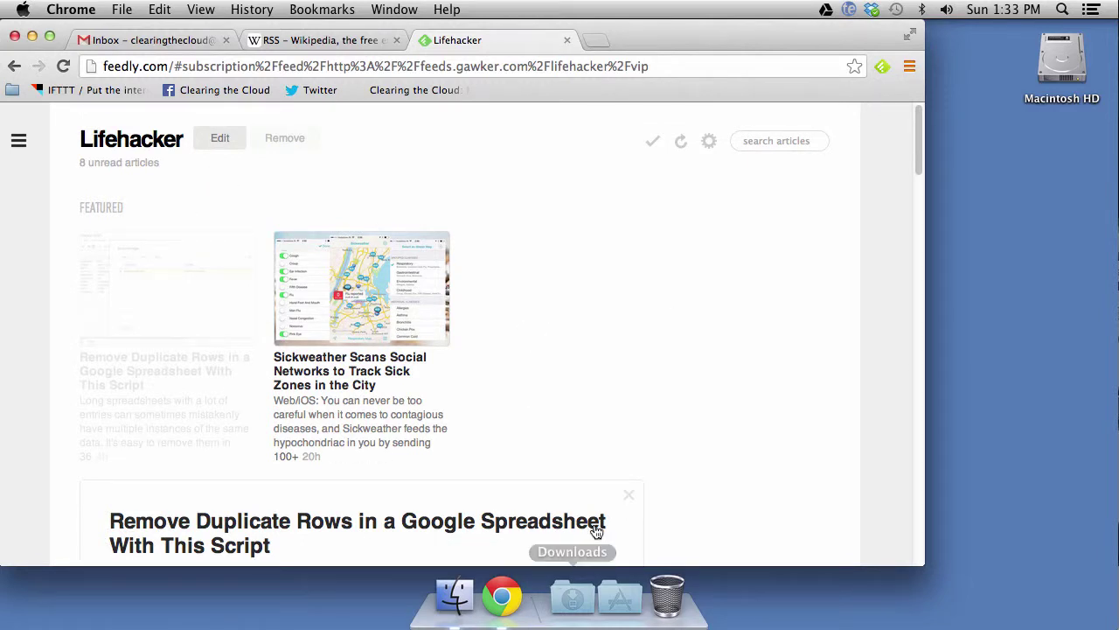
Collapse the Remove Duplicate Rows article and scroll the Lifehacker list to the Yesterday entries
{"action": "left_click", "coordinate": [626, 494]}
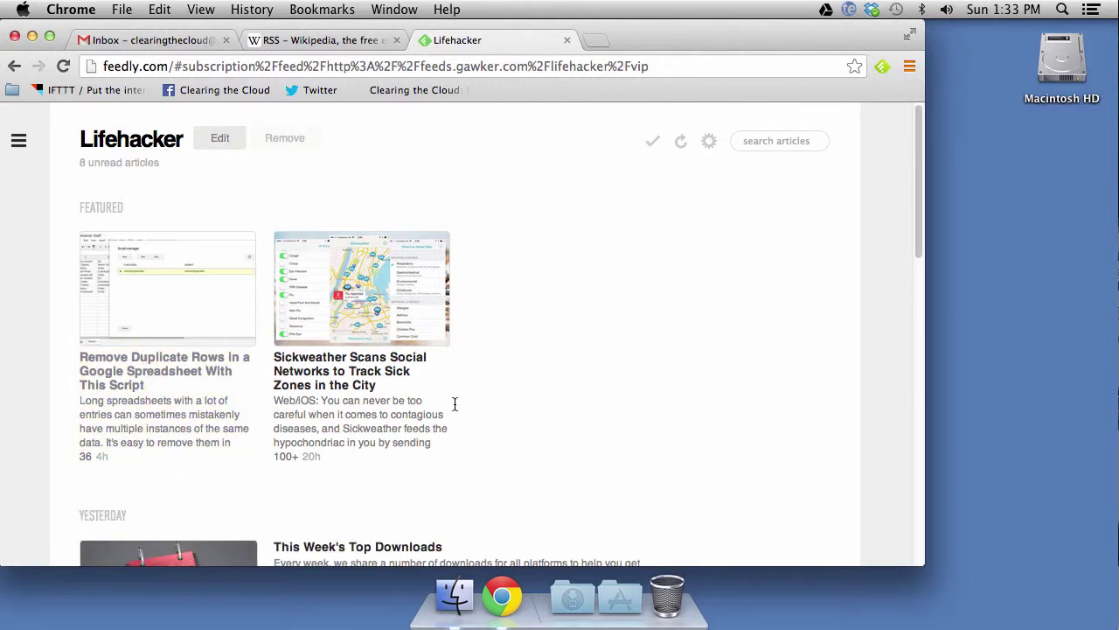
{"action": "mouse_move", "coordinate": [123, 456]}
{"action": "scroll", "coordinate": [700, 382], "scroll_direction": "down", "scroll_amount": 5}
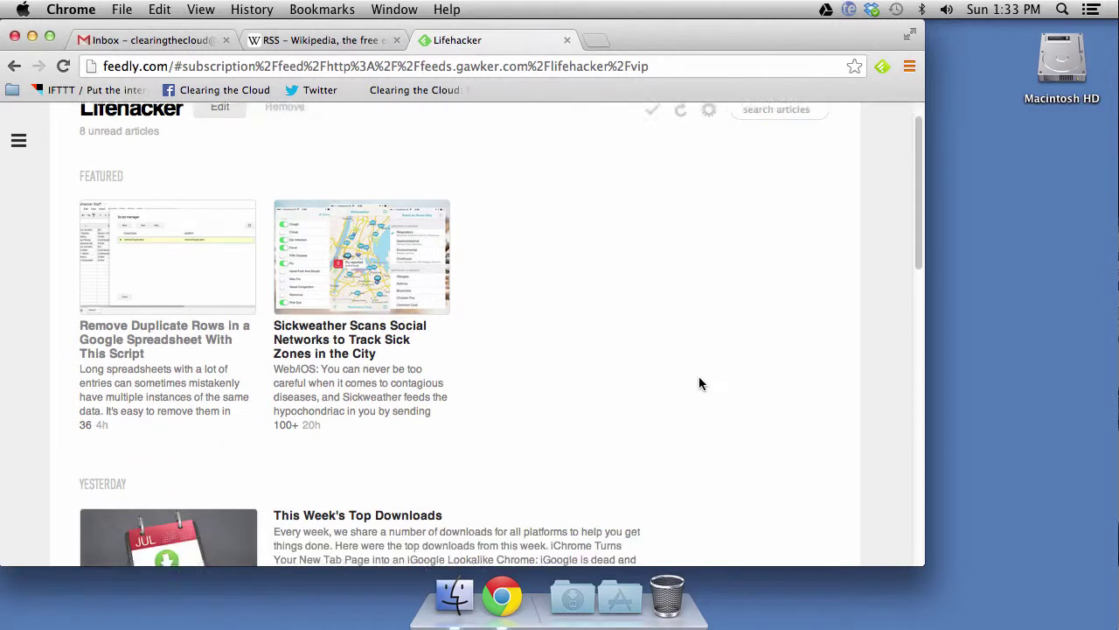
{"action": "scroll", "coordinate": [699, 383], "scroll_direction": "up", "scroll_amount": 1}
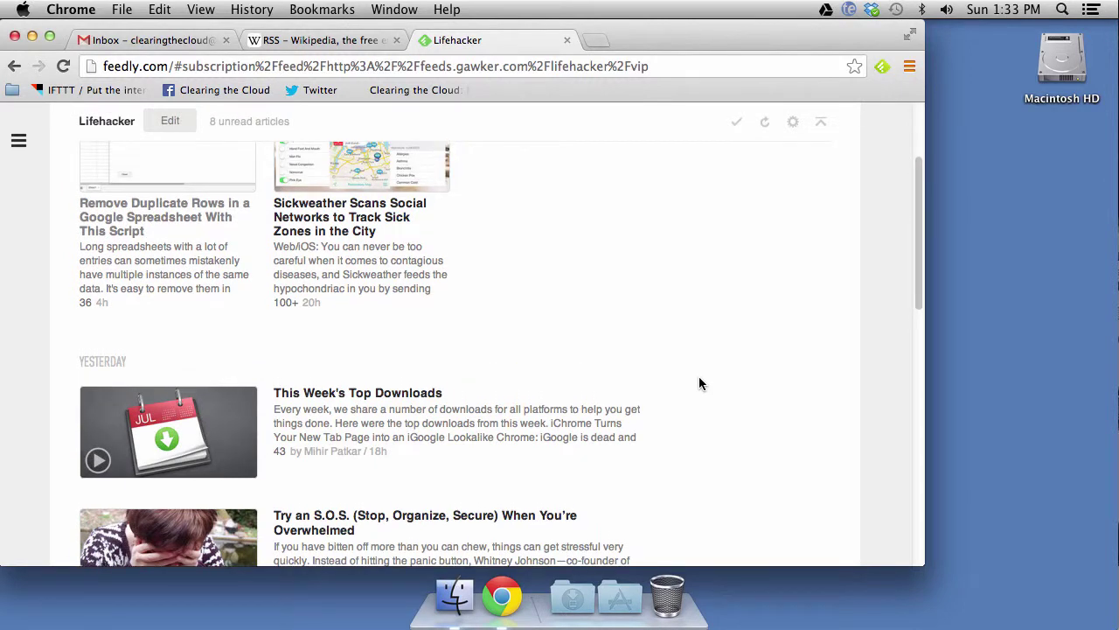